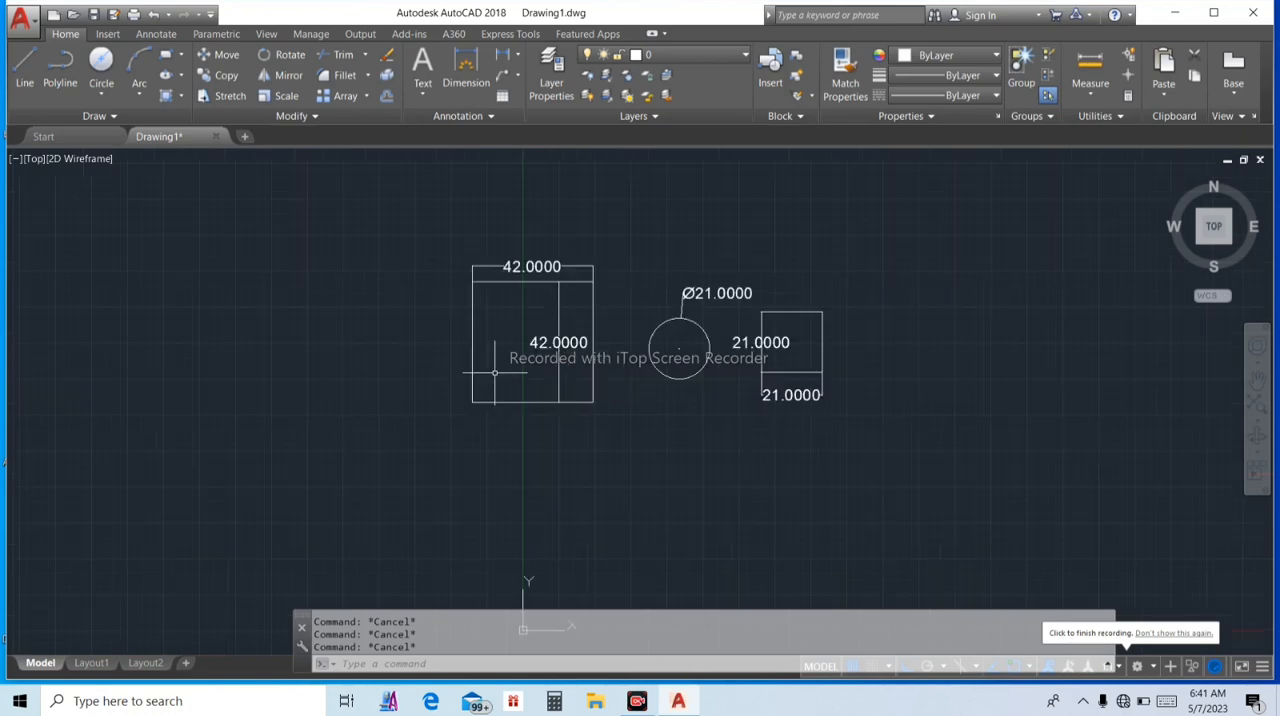
{"action": "left_click", "coordinate": [473, 362]}
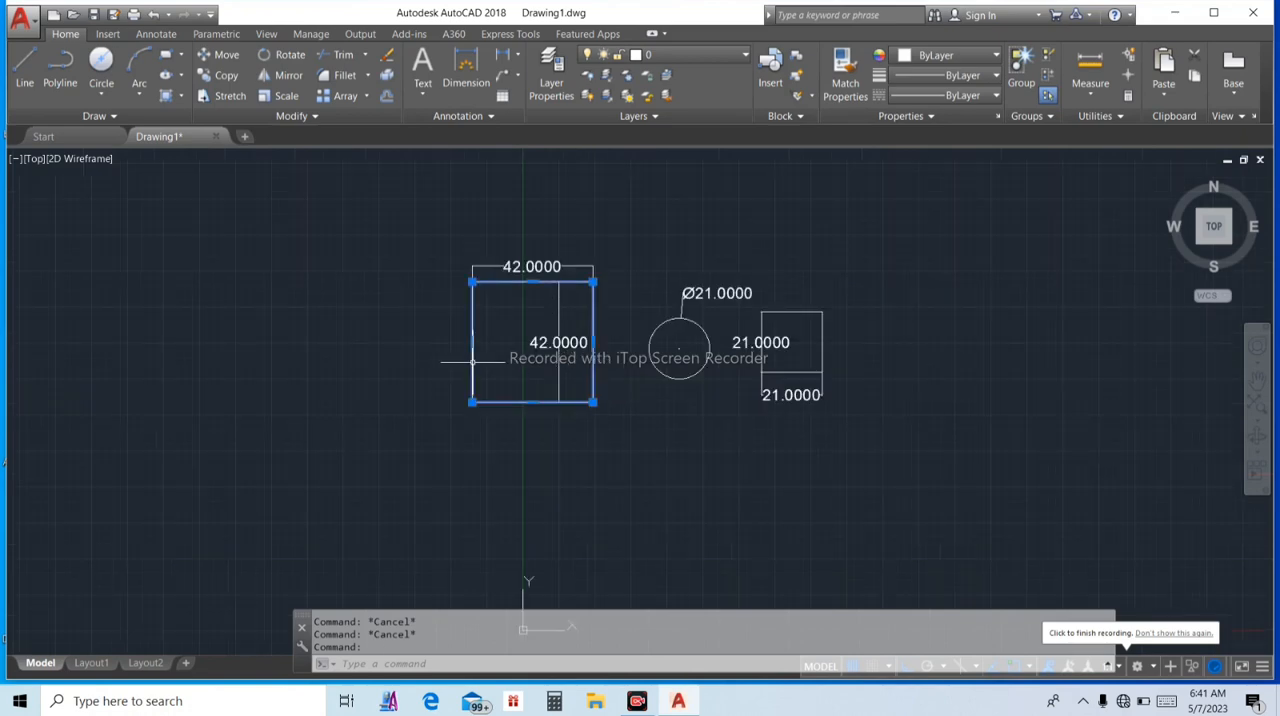
{"action": "key", "text": "Delete"}
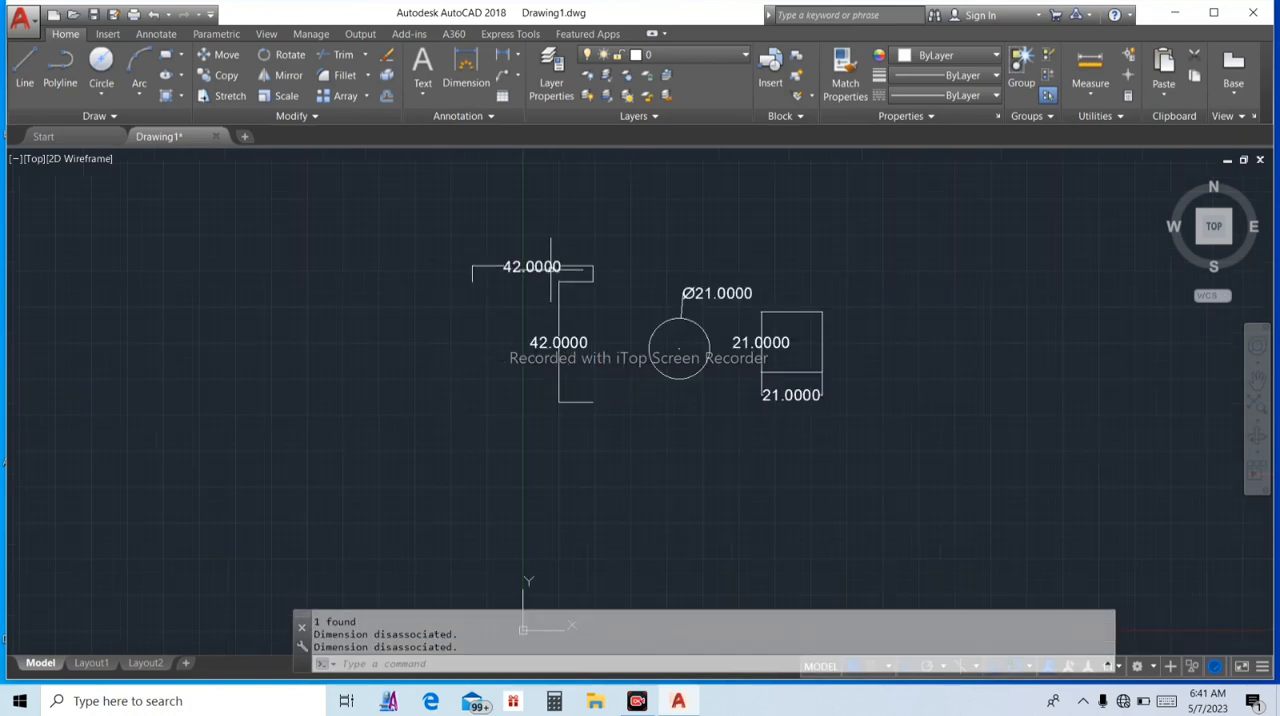
{"action": "key", "text": "Escape"}
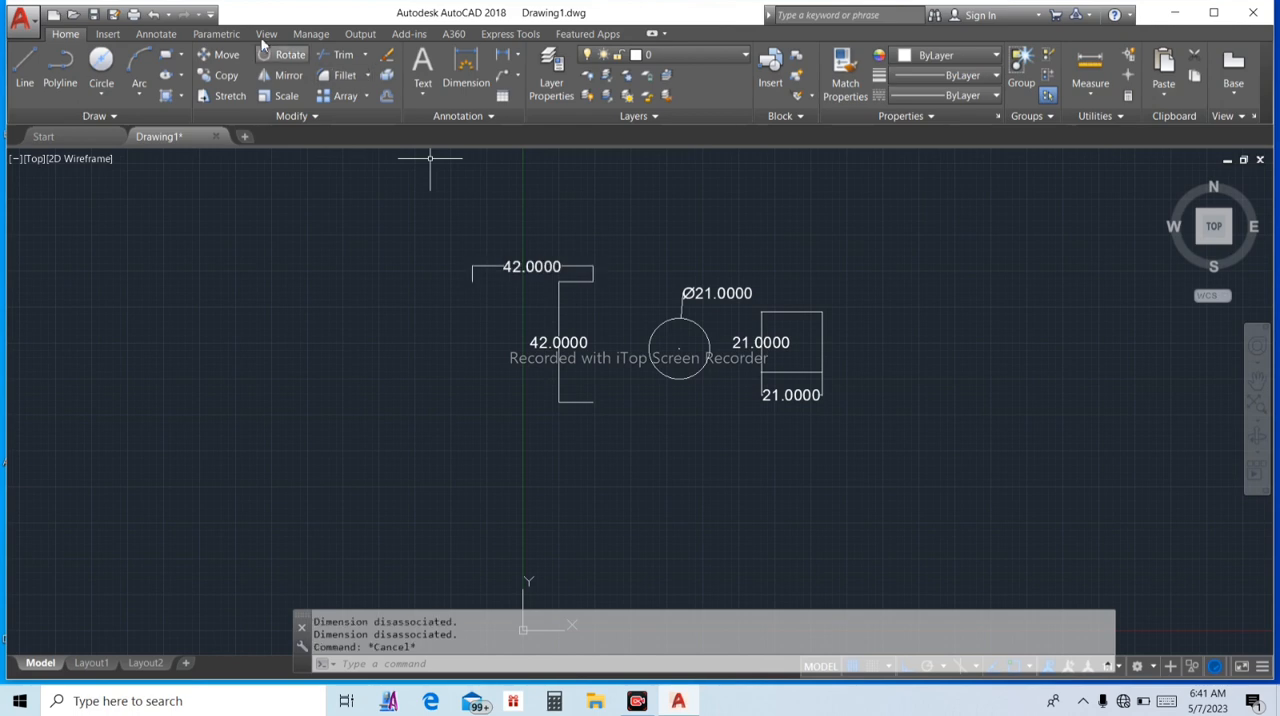
{"action": "left_click", "coordinate": [154, 15]}
{"action": "key", "text": "Escape"}
{"action": "key", "text": "Escape"}
{"action": "key", "text": "Escape"}
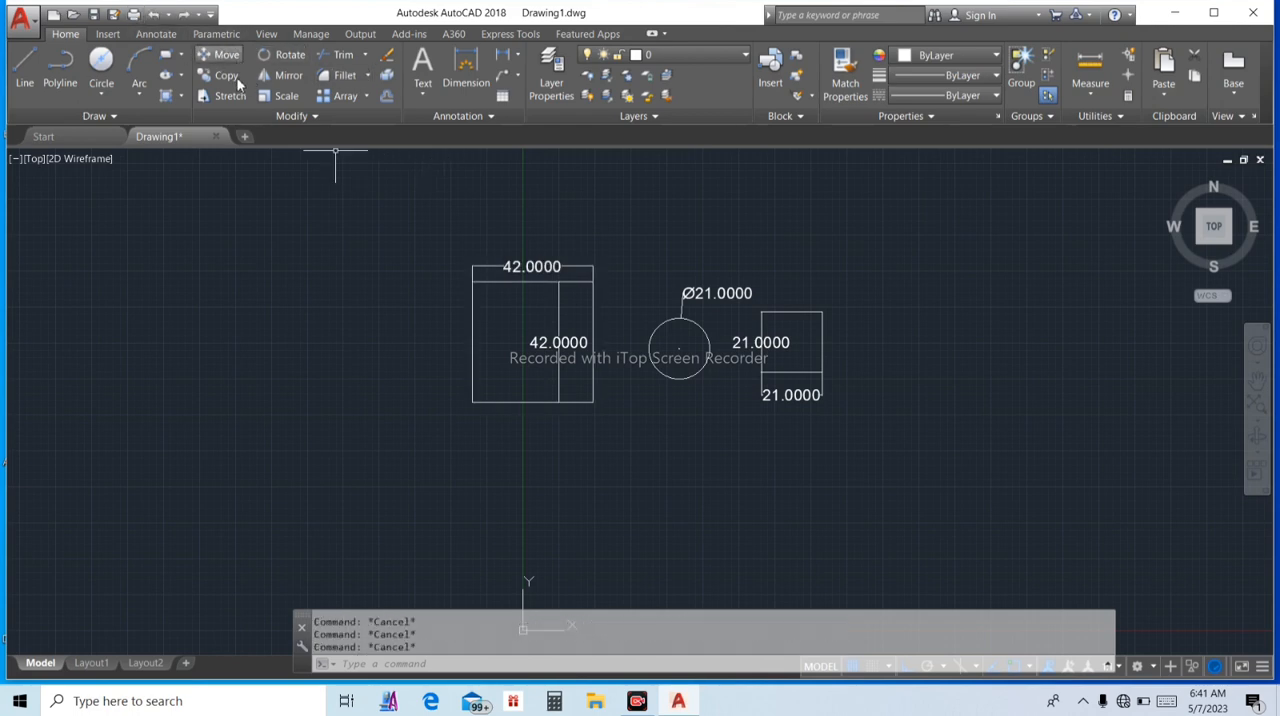
Copy the 42 x 42 square from its lower-left corner, horizontally into the empty space right of the other shapes
{"action": "left_click", "coordinate": [230, 77]}
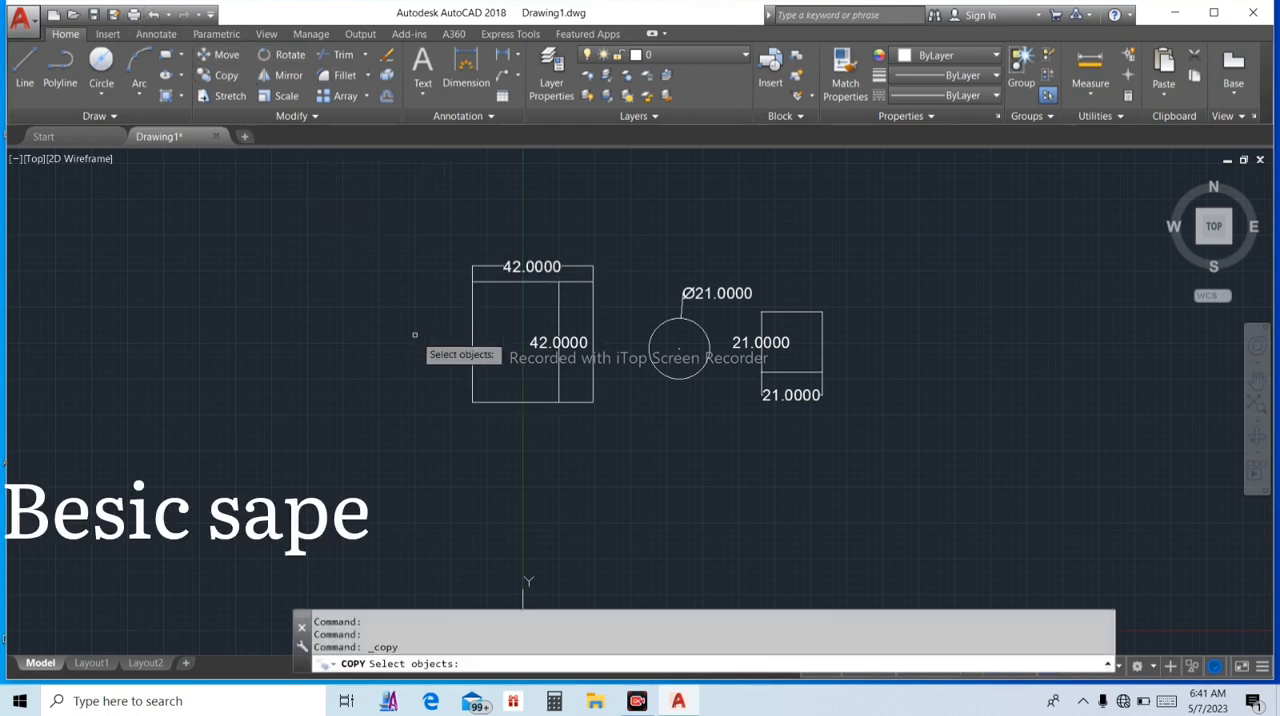
{"action": "left_click", "coordinate": [474, 315]}
{"action": "key", "text": "Return"}
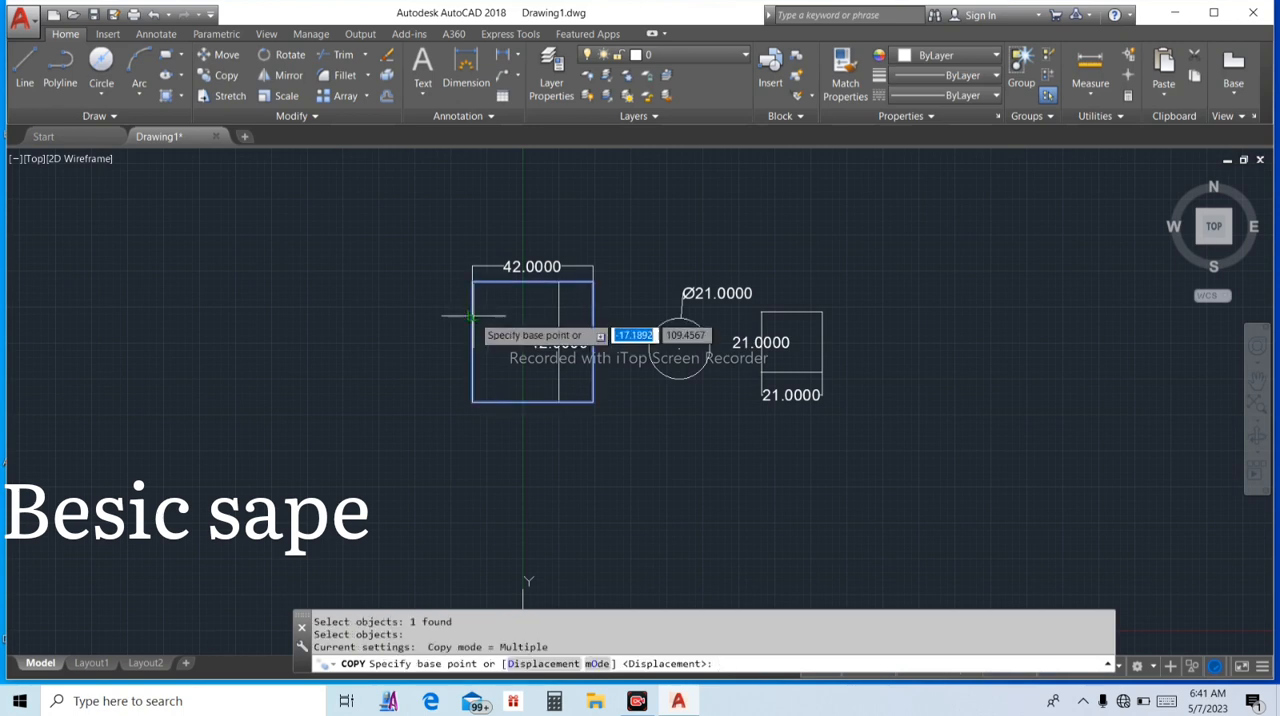
{"action": "left_click", "coordinate": [472, 402]}
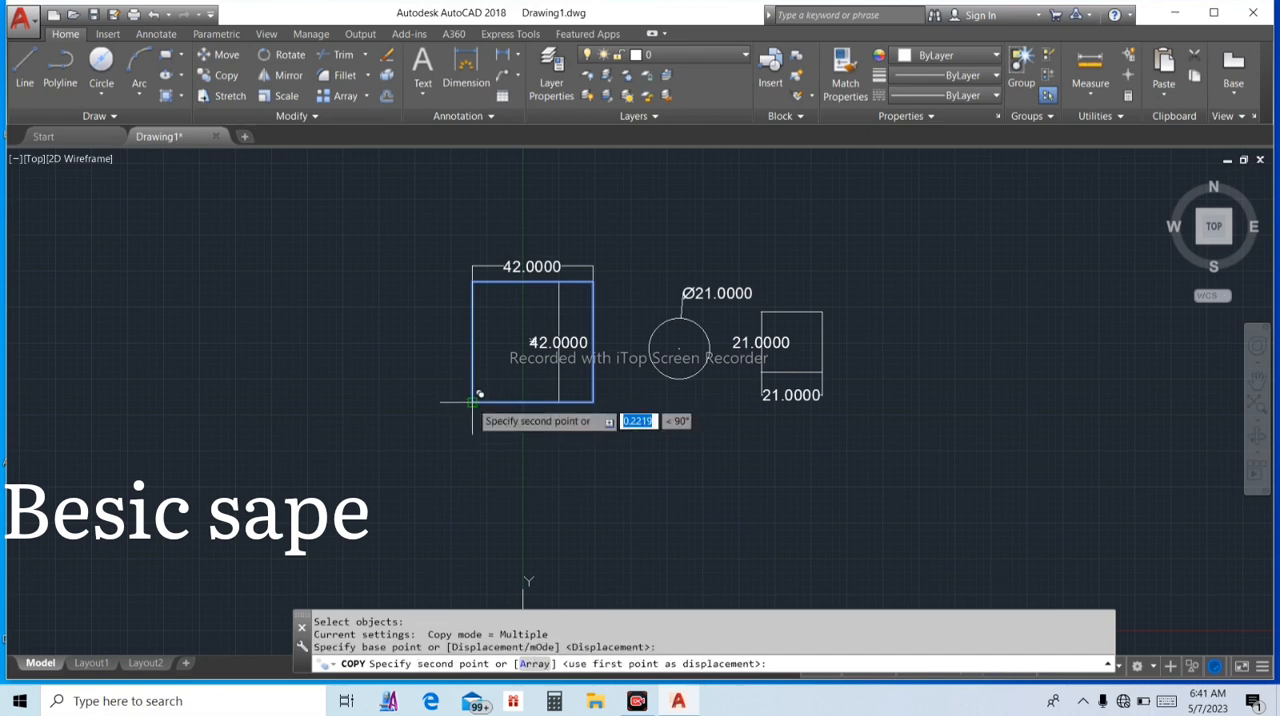
{"action": "left_click", "coordinate": [1075, 463]}
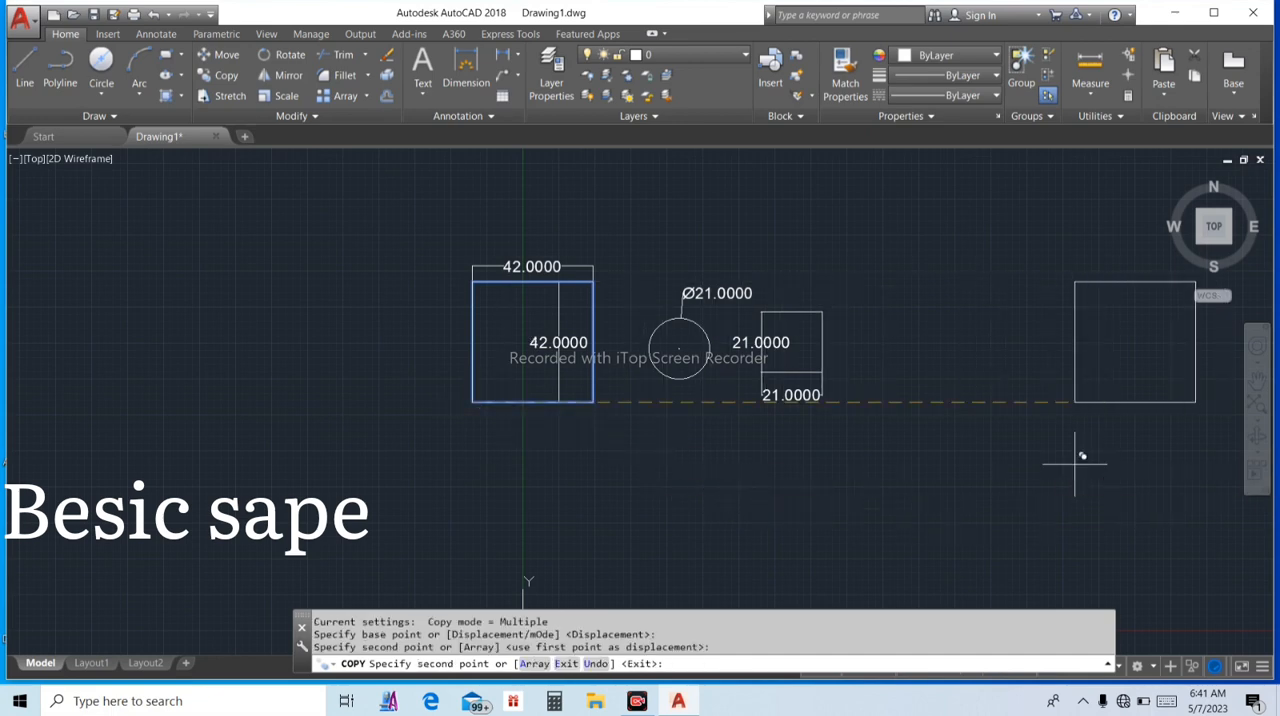
{"action": "scroll", "coordinate": [944, 484], "scroll_direction": "down", "scroll_amount": 4}
{"action": "key", "text": "Escape"}
{"action": "key", "text": "Escape"}
{"action": "key", "text": "Escape"}
{"action": "key", "text": "Escape"}
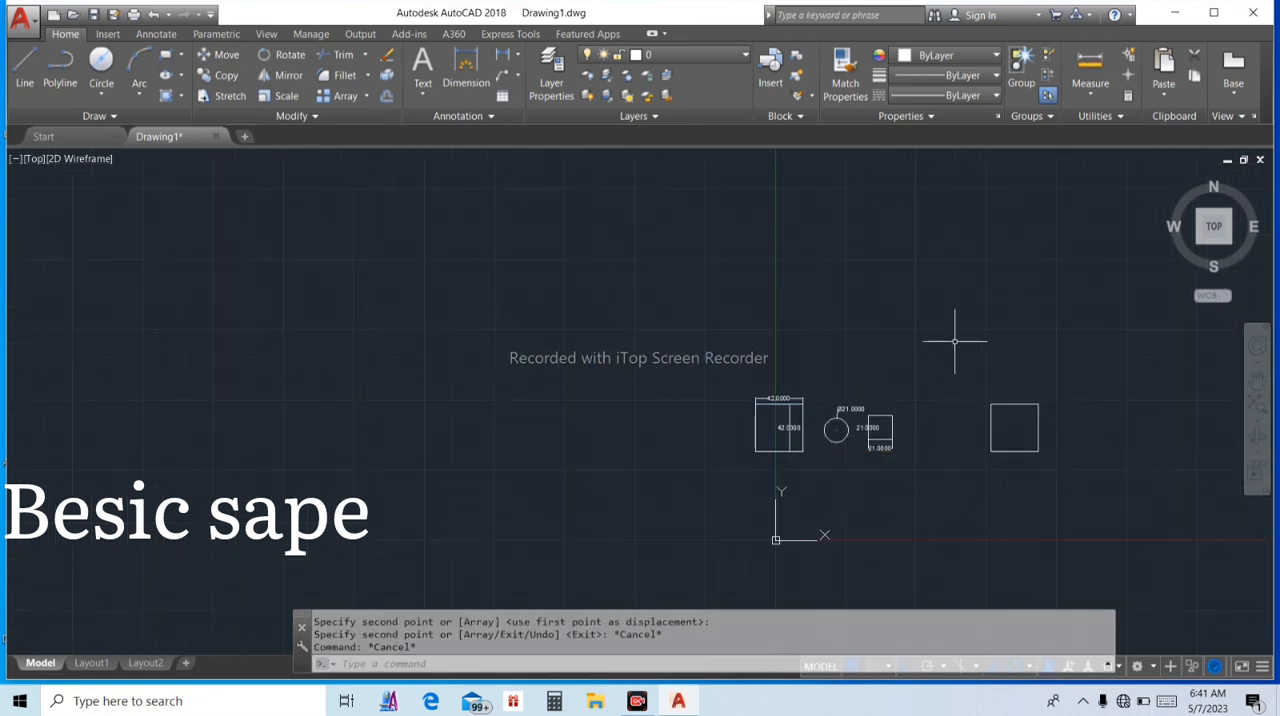
Copy the 21 x 21 square by its upper-right corner onto the upper-right corner of the copied large square
{"action": "right_click", "coordinate": [953, 316]}
{"action": "left_click", "coordinate": [1006, 324]}
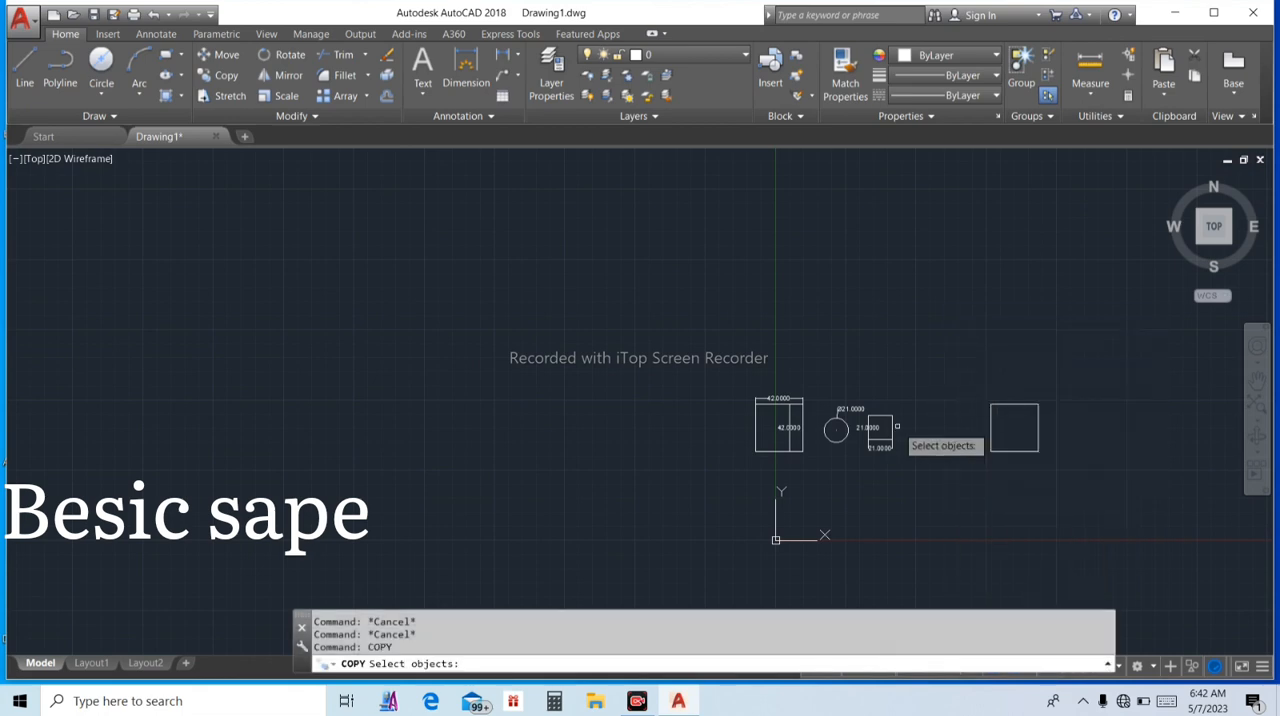
{"action": "scroll", "coordinate": [897, 437], "scroll_direction": "up", "scroll_amount": 5}
{"action": "left_click", "coordinate": [873, 398]}
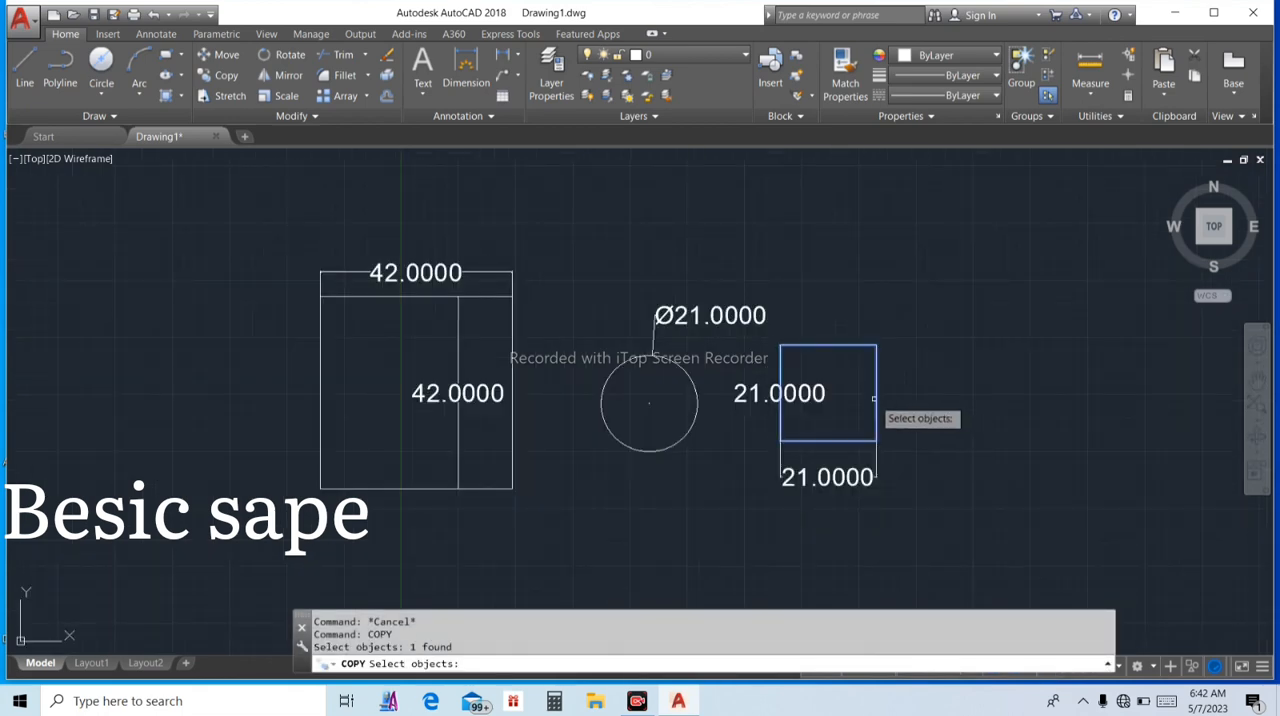
{"action": "key", "text": "Return"}
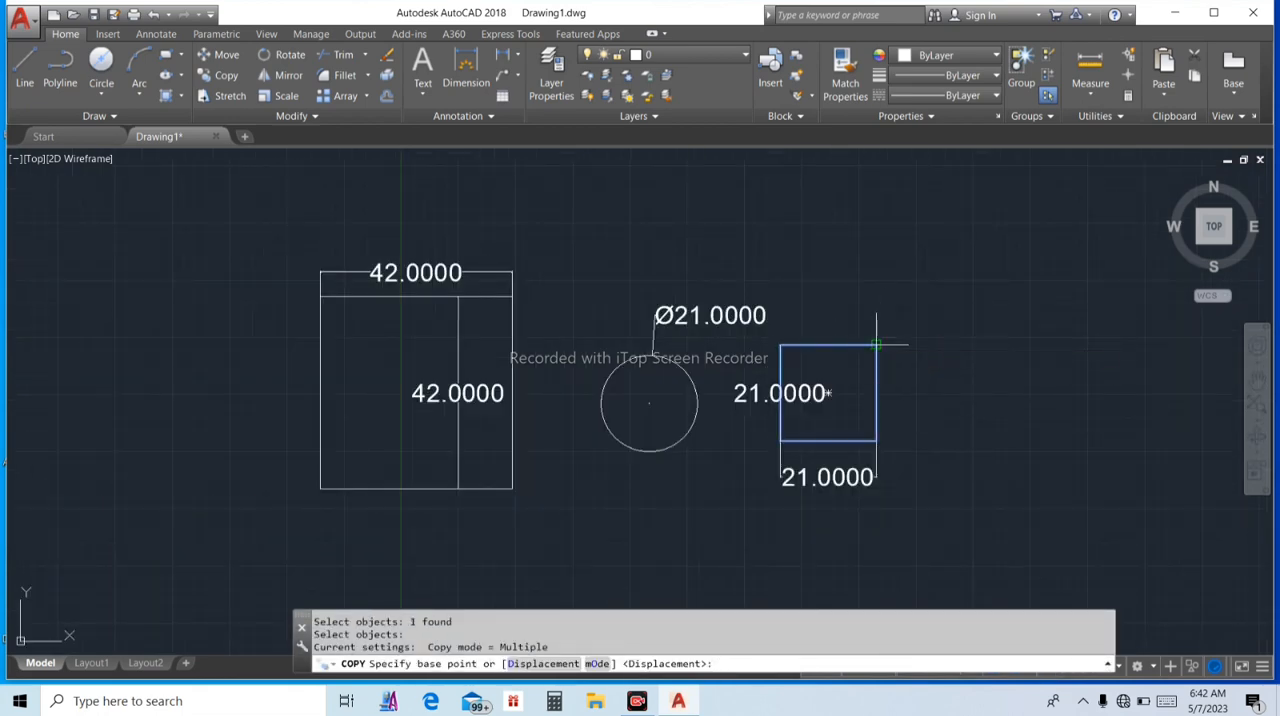
{"action": "left_click", "coordinate": [876, 345]}
{"action": "scroll", "coordinate": [878, 340], "scroll_direction": "down", "scroll_amount": 4}
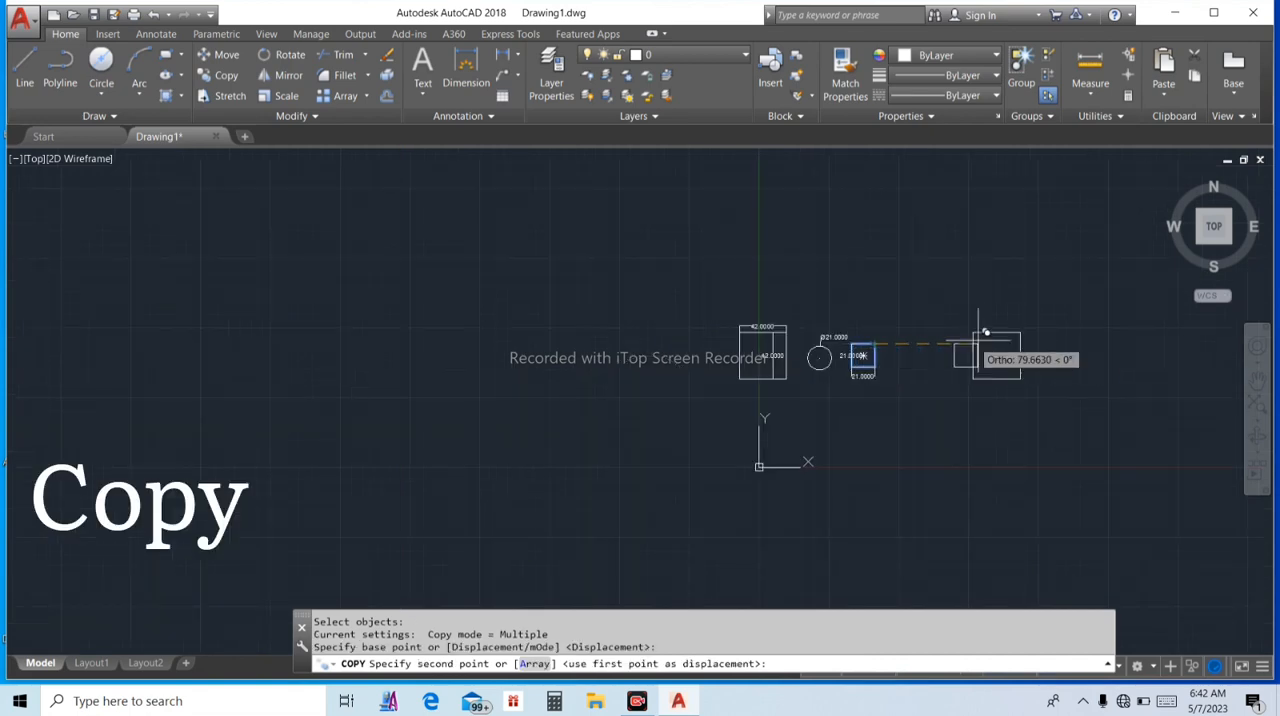
{"action": "scroll", "coordinate": [1020, 350], "scroll_direction": "up", "scroll_amount": 3}
{"action": "scroll", "coordinate": [865, 300], "scroll_direction": "up", "scroll_amount": 5}
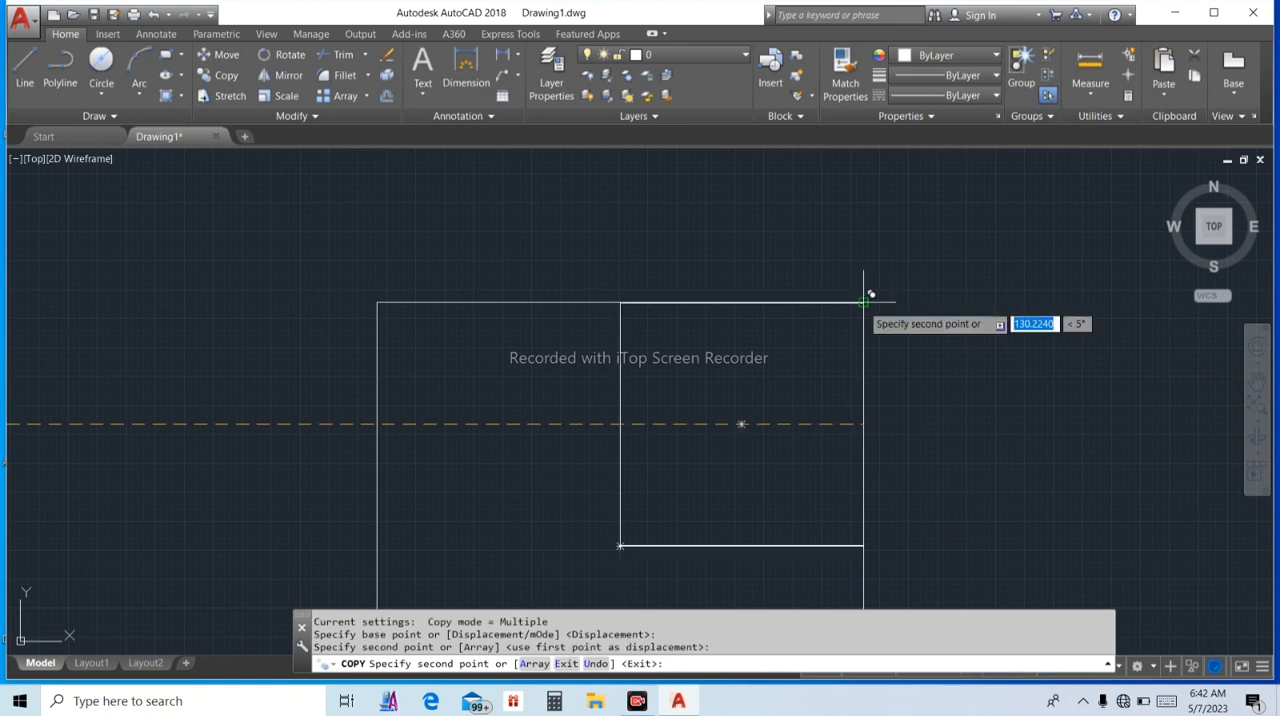
{"action": "left_click", "coordinate": [903, 294]}
{"action": "key", "text": "Escape"}
{"action": "key", "text": "Escape"}
{"action": "scroll", "coordinate": [899, 307], "scroll_direction": "down", "scroll_amount": 5}
{"action": "key", "text": "Escape"}
{"action": "key", "text": "Escape"}
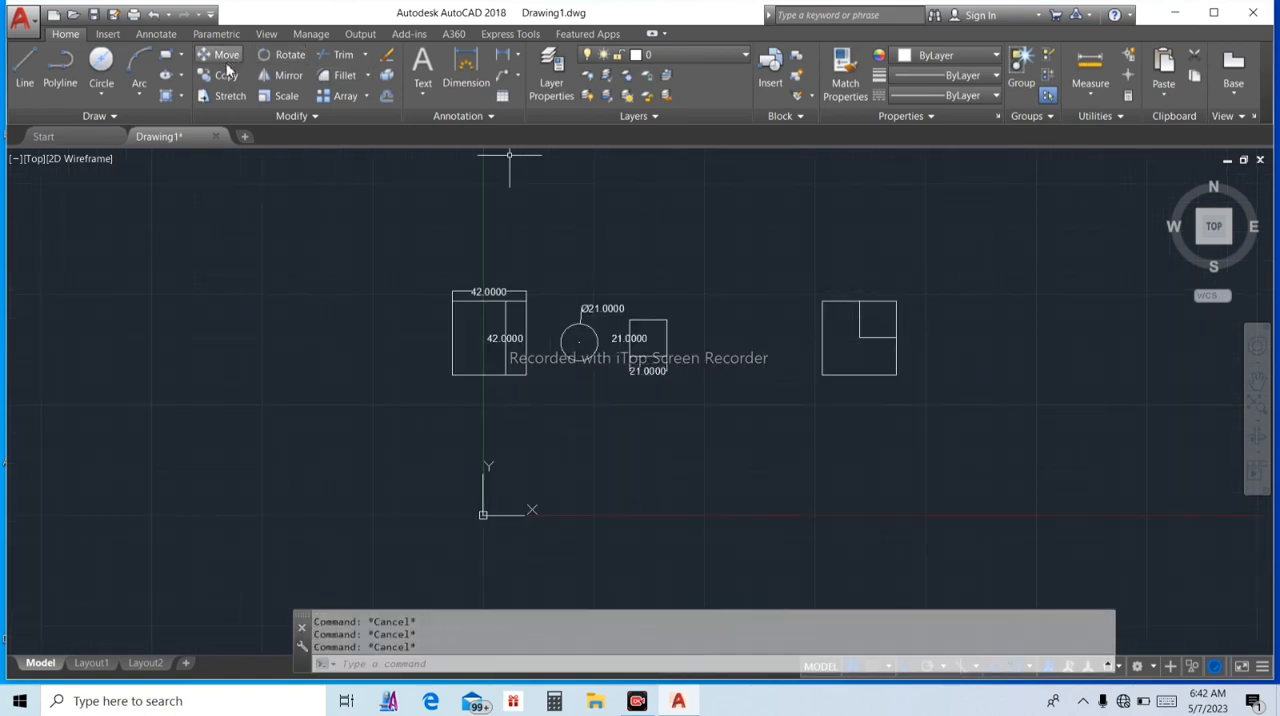
Copy the diameter 21 circle by its center onto the copied large square's center and its upper-right corner
{"action": "scroll", "coordinate": [595, 350], "scroll_direction": "up", "scroll_amount": 2}
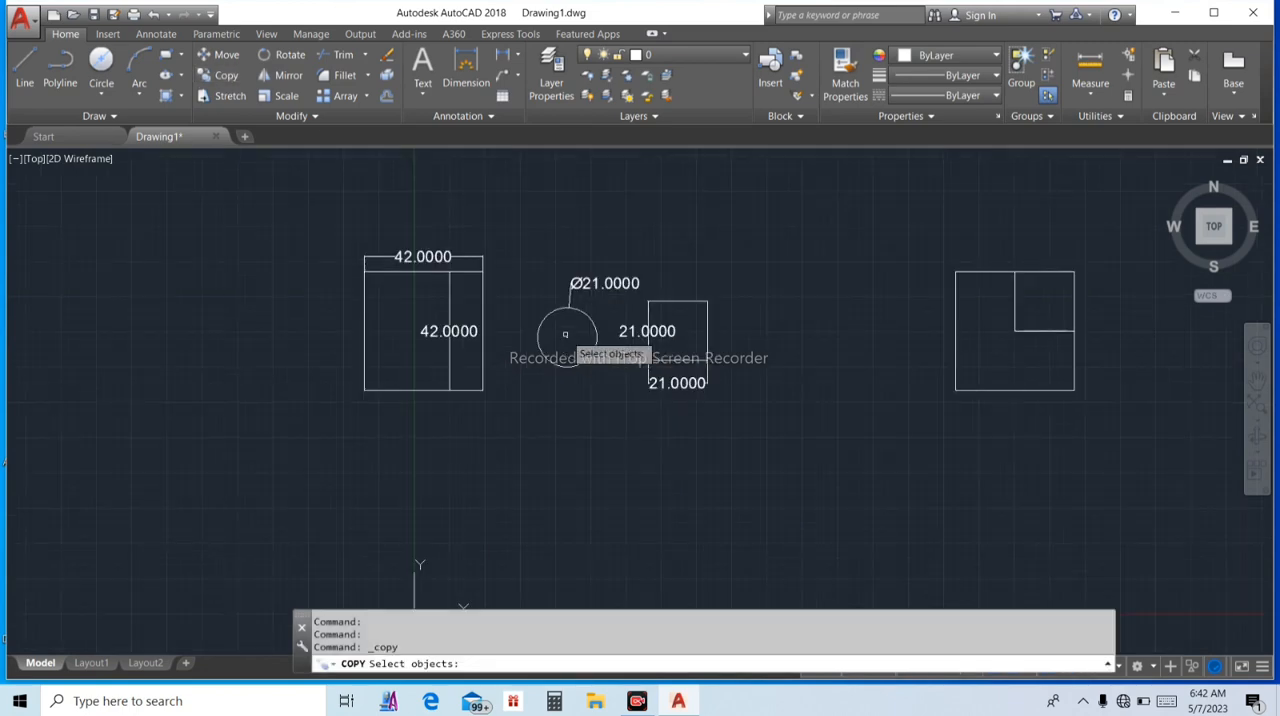
{"action": "left_click", "coordinate": [598, 332]}
{"action": "key", "text": "Return"}
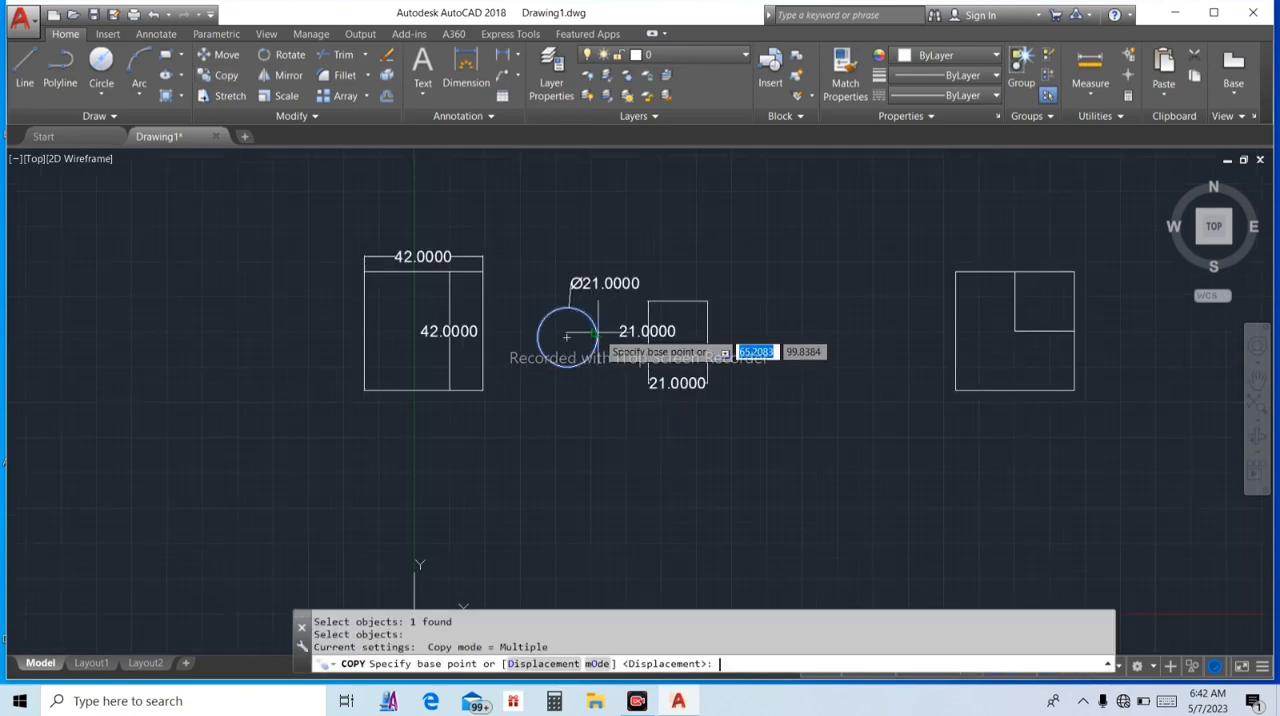
{"action": "scroll", "coordinate": [566, 330], "scroll_direction": "up", "scroll_amount": 2}
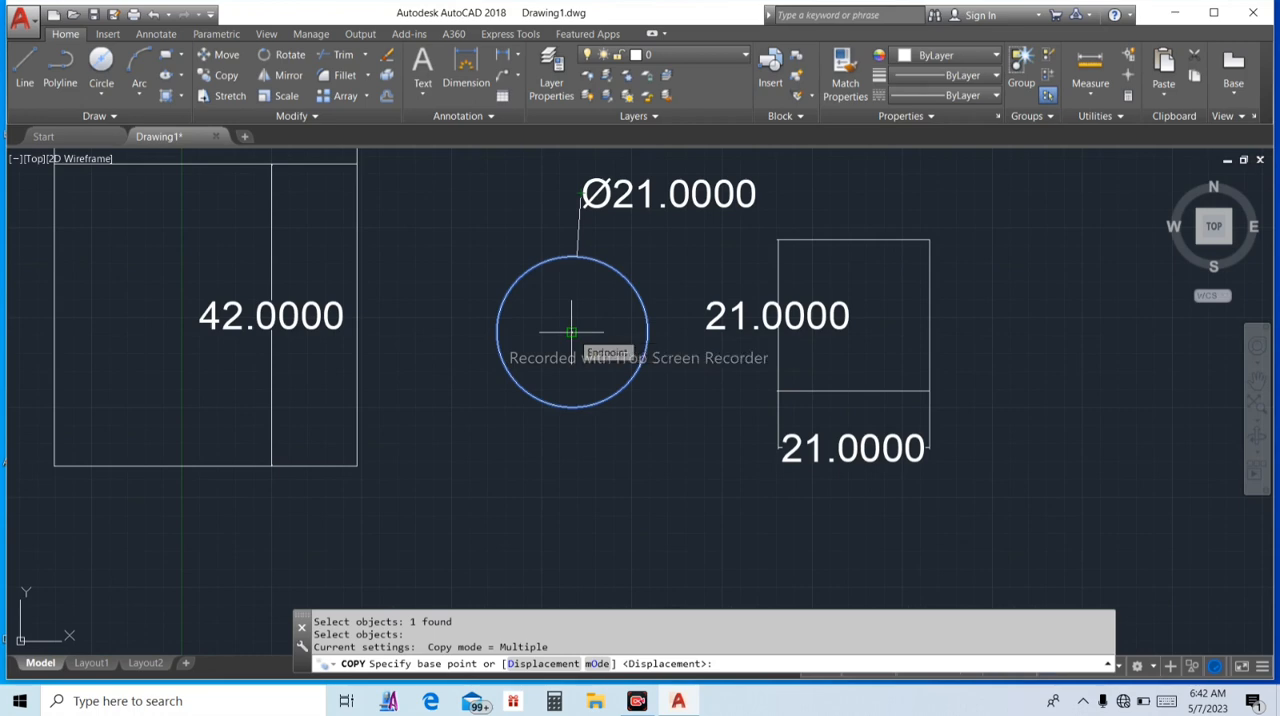
{"action": "left_click", "coordinate": [571, 331]}
{"action": "scroll", "coordinate": [571, 331], "scroll_direction": "down", "scroll_amount": 7}
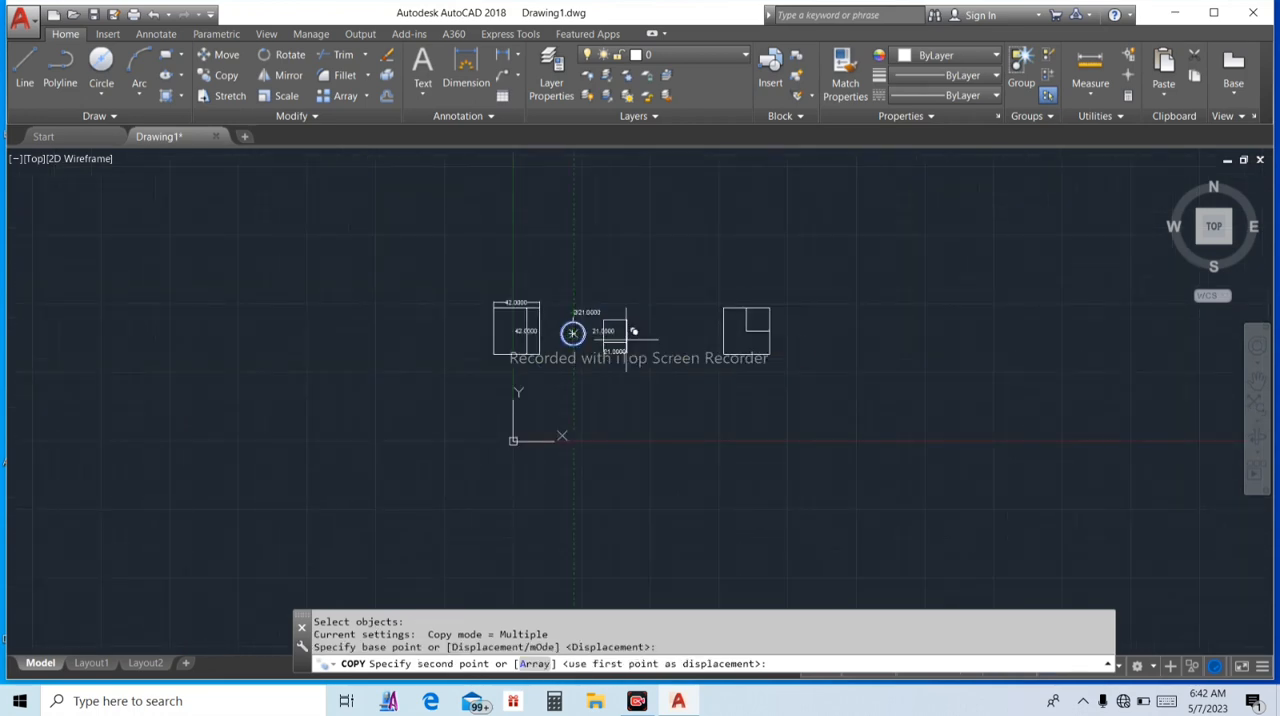
{"action": "scroll", "coordinate": [776, 333], "scroll_direction": "up", "scroll_amount": 8}
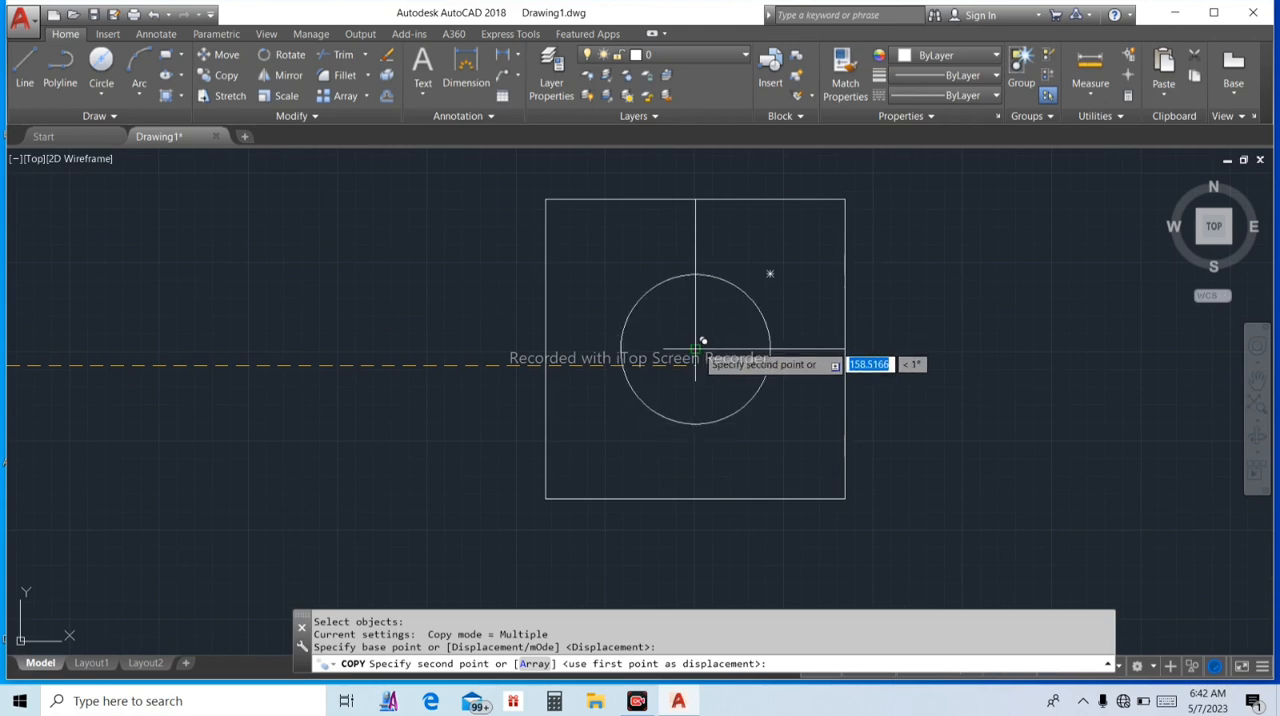
{"action": "left_click", "coordinate": [697, 343]}
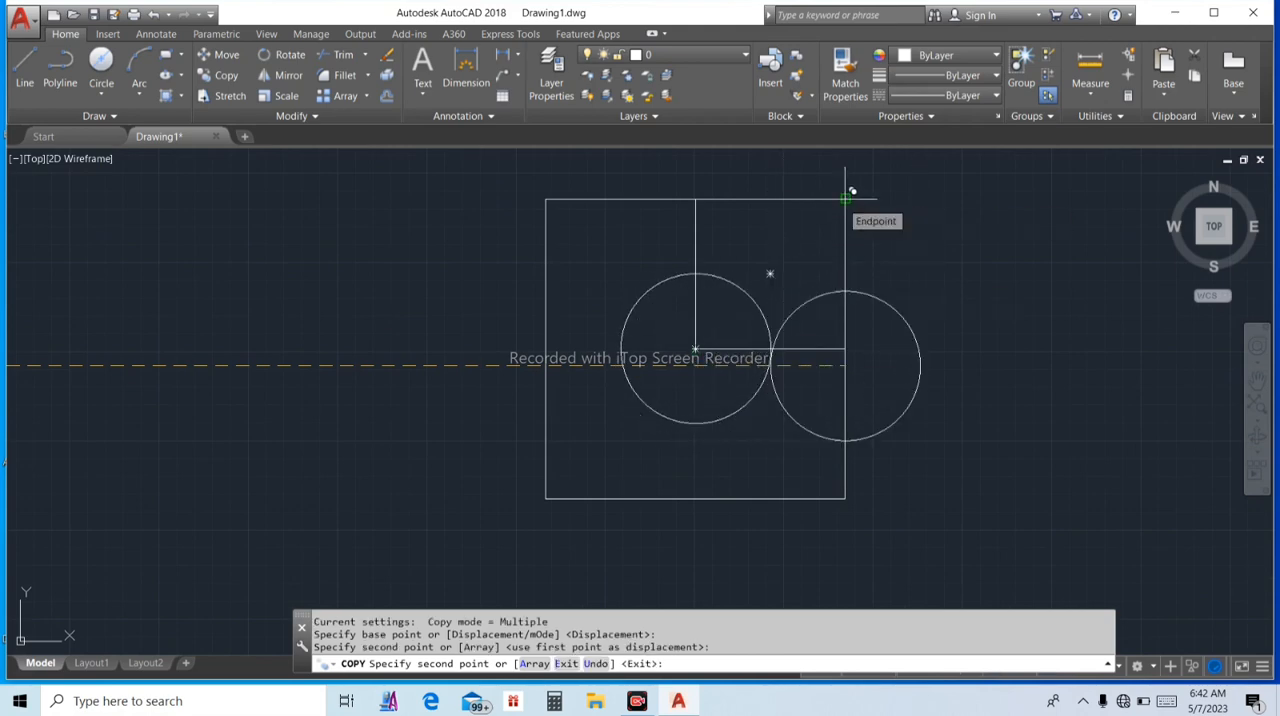
{"action": "left_click", "coordinate": [846, 199]}
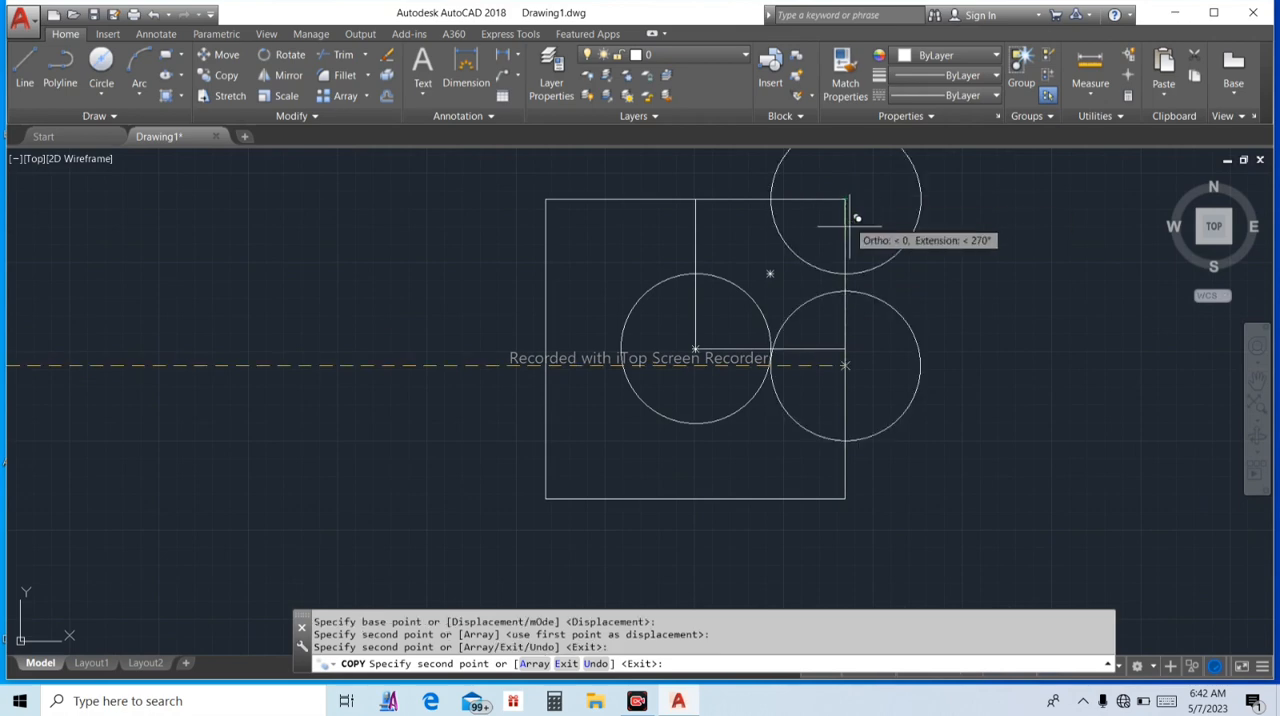
{"action": "key", "text": "Escape"}
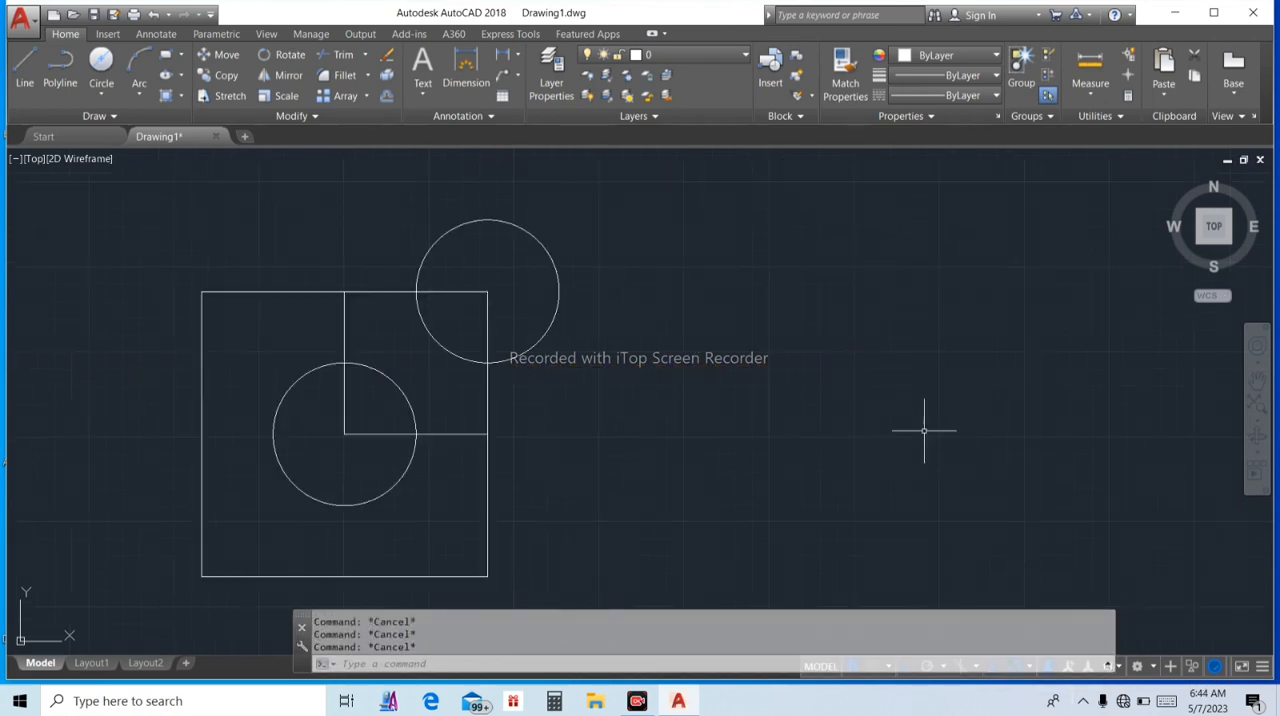
Offset both copied circles inward by 3 mm
{"action": "key", "text": "Return"}
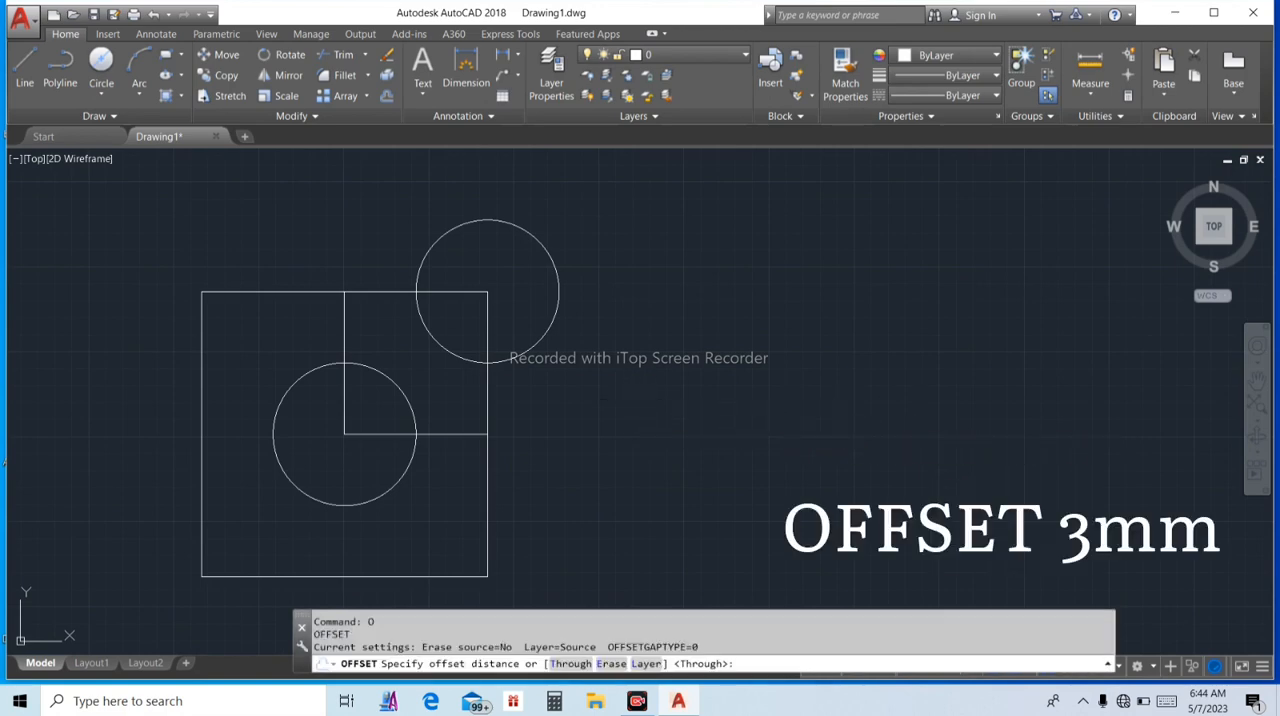
{"action": "key", "text": "Return"}
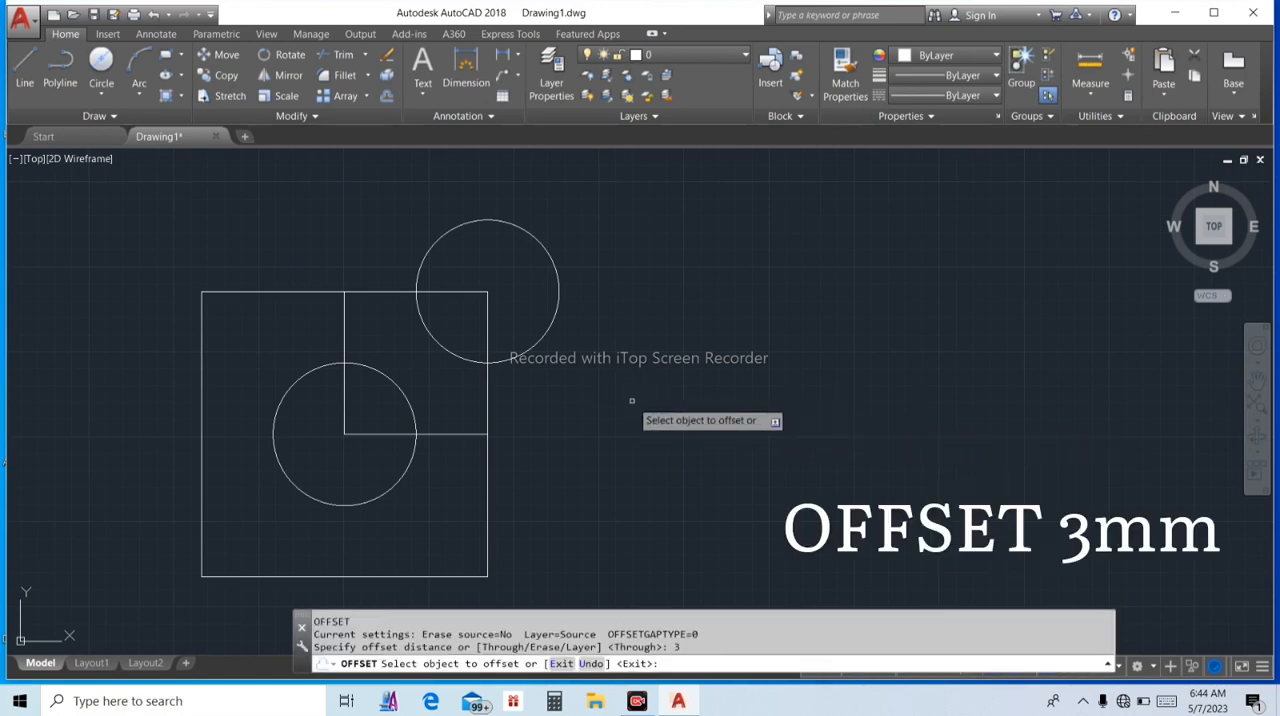
{"action": "left_click", "coordinate": [522, 349]}
{"action": "left_click", "coordinate": [523, 284]}
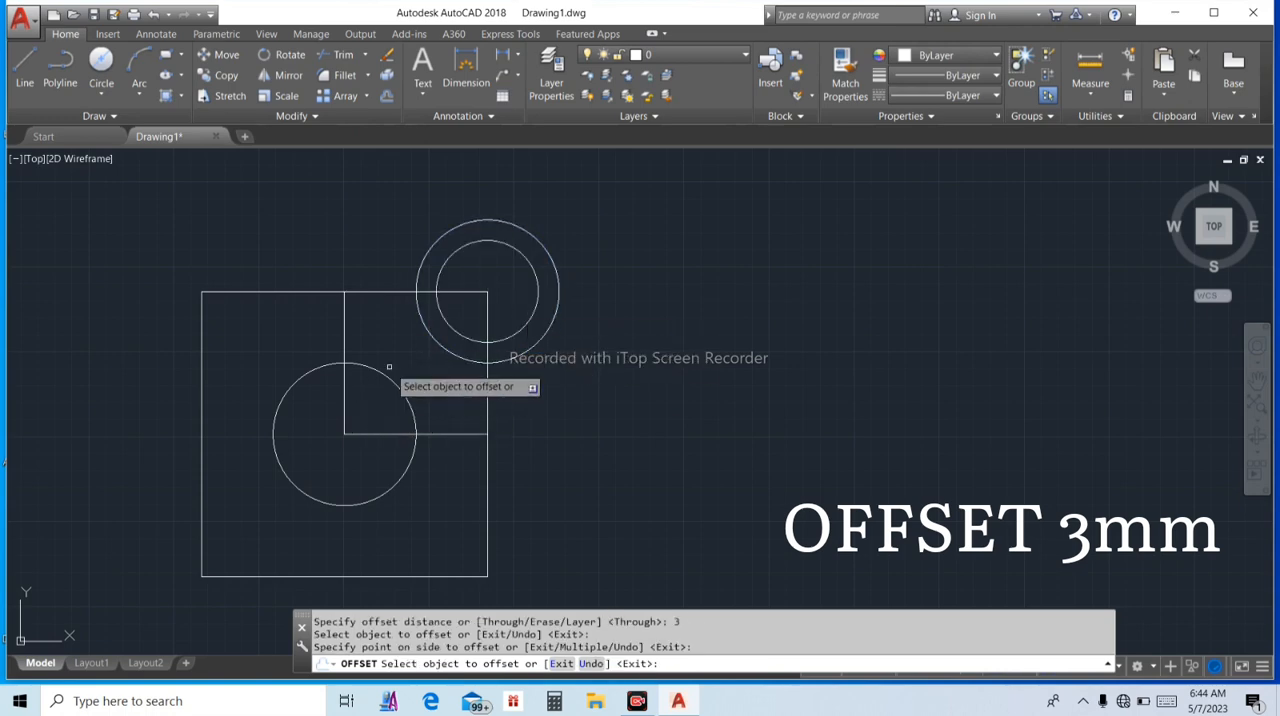
{"action": "left_click", "coordinate": [390, 377]}
{"action": "left_click", "coordinate": [371, 406]}
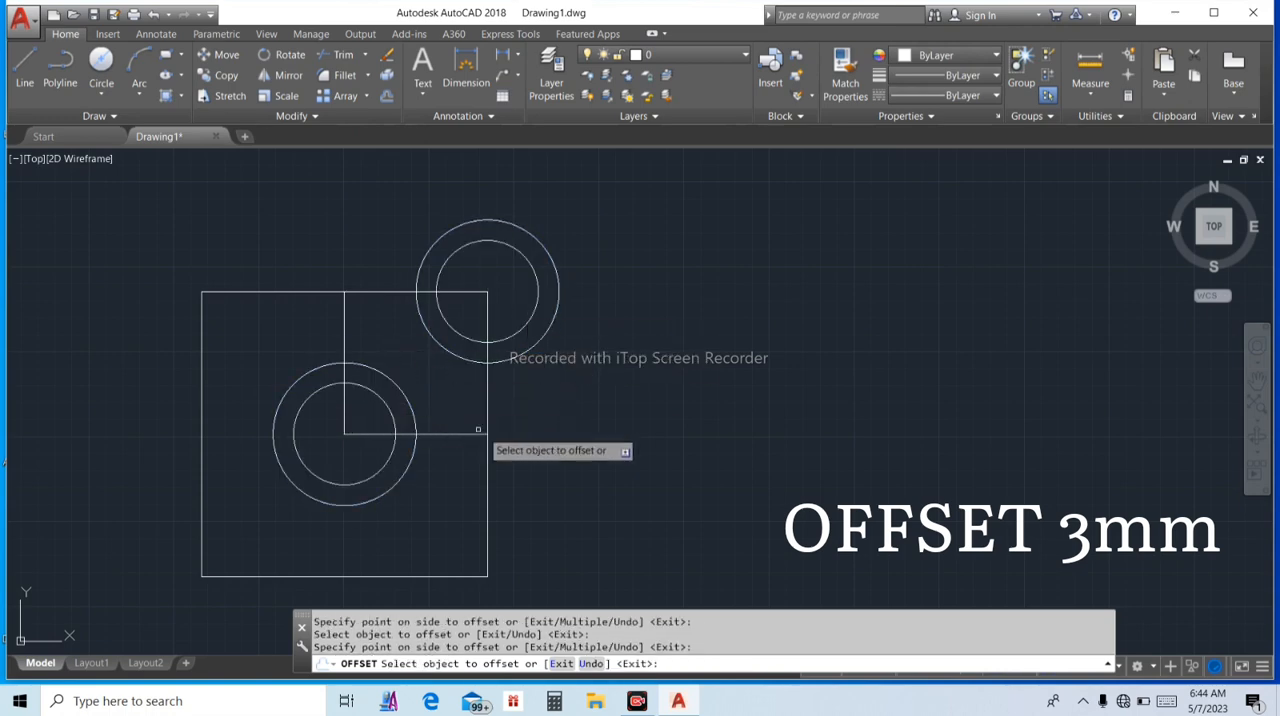
Offset the small square inside the large square inward by 1.5 mm
{"action": "left_click", "coordinate": [462, 433]}
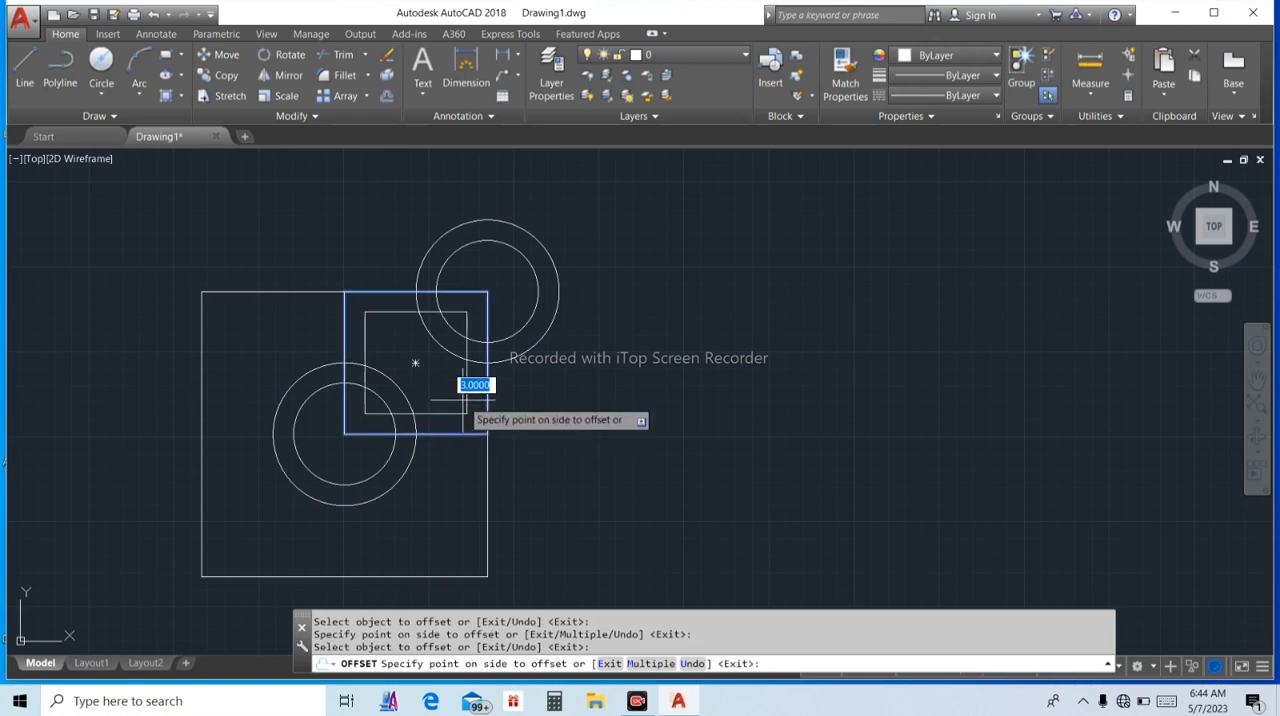
{"action": "type", "text": "1.5"}
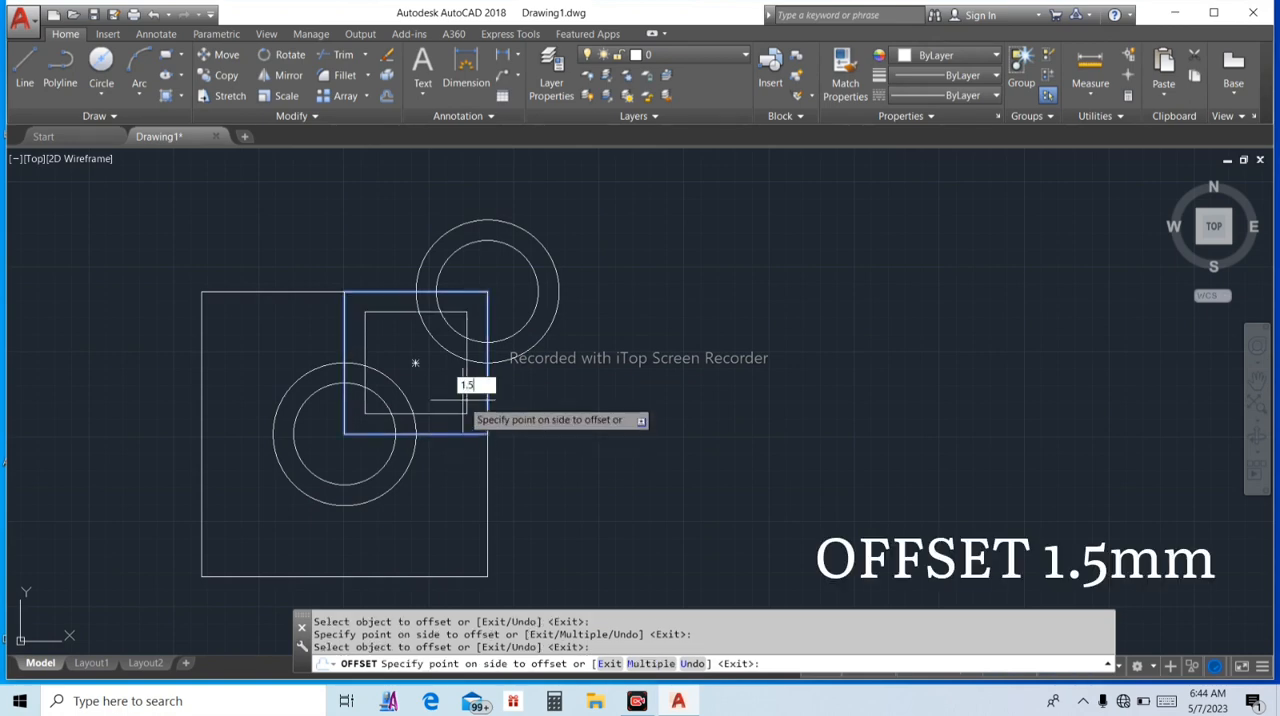
{"action": "key", "text": "Return"}
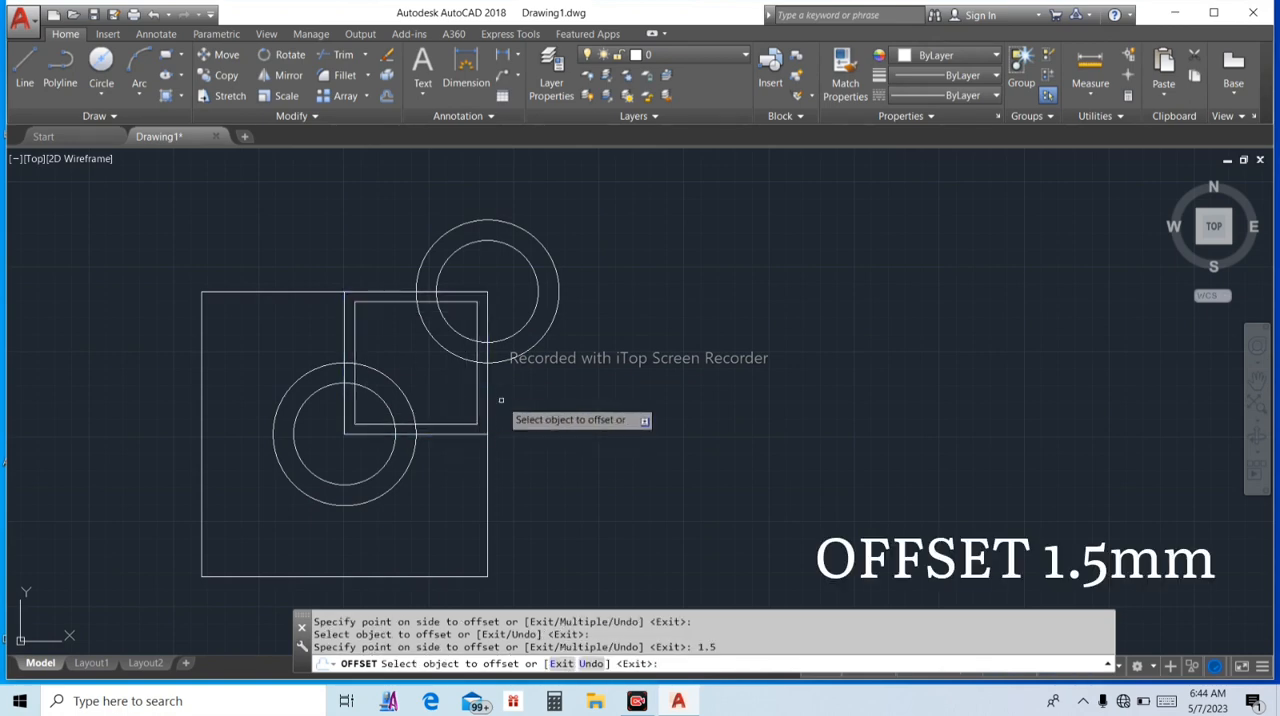
{"action": "key", "text": "Escape"}
{"action": "key", "text": "Escape"}
Trim away the parts of both concentric circle pairs that lie outside the small square, using all objects as cutting edges
{"action": "scroll", "coordinate": [497, 392], "scroll_direction": "down", "scroll_amount": 5}
{"action": "scroll", "coordinate": [497, 390], "scroll_direction": "up", "scroll_amount": 4}
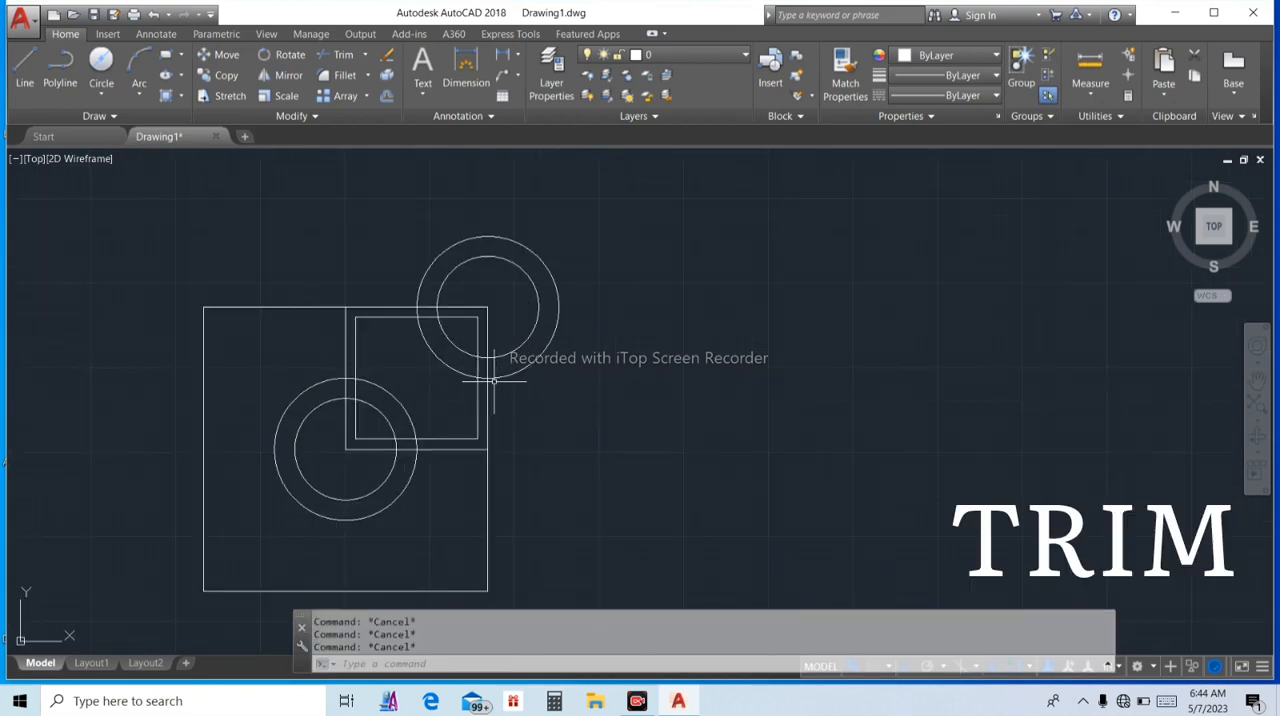
{"action": "type", "text": "tr"}
{"action": "key", "text": "Return"}
{"action": "key", "text": "Return"}
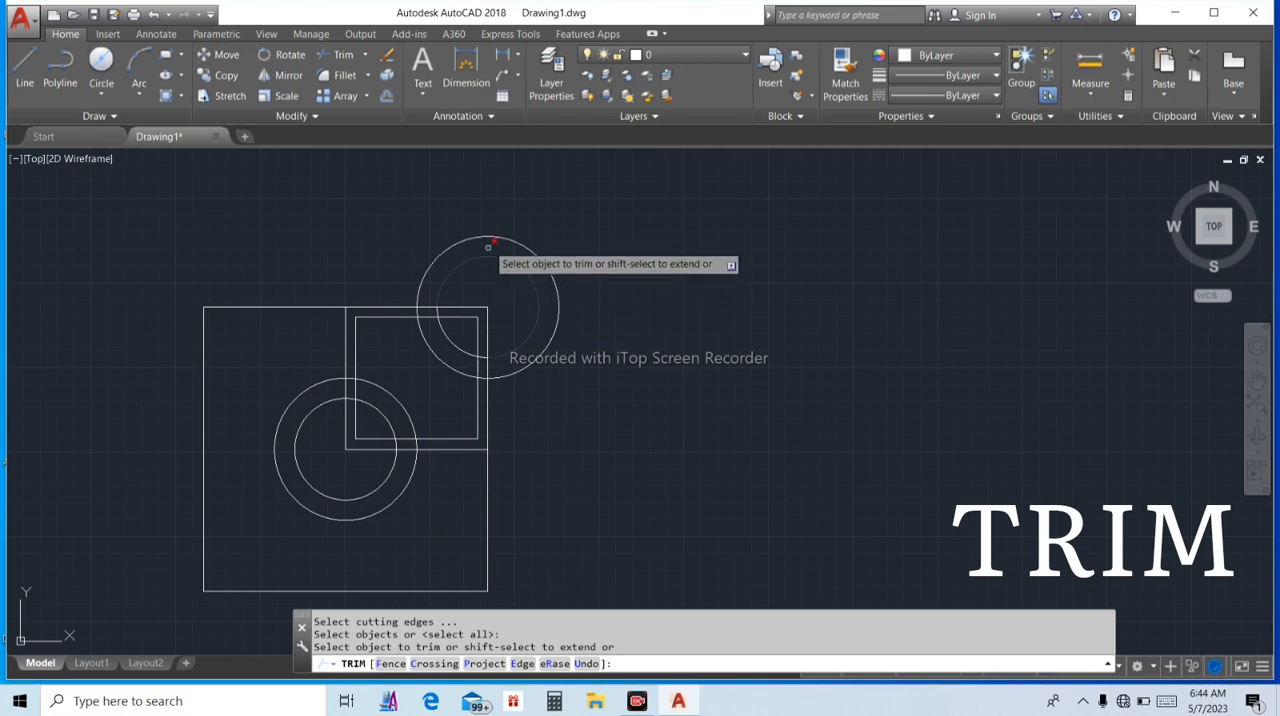
{"action": "left_click", "coordinate": [488, 228]}
{"action": "left_click", "coordinate": [597, 334]}
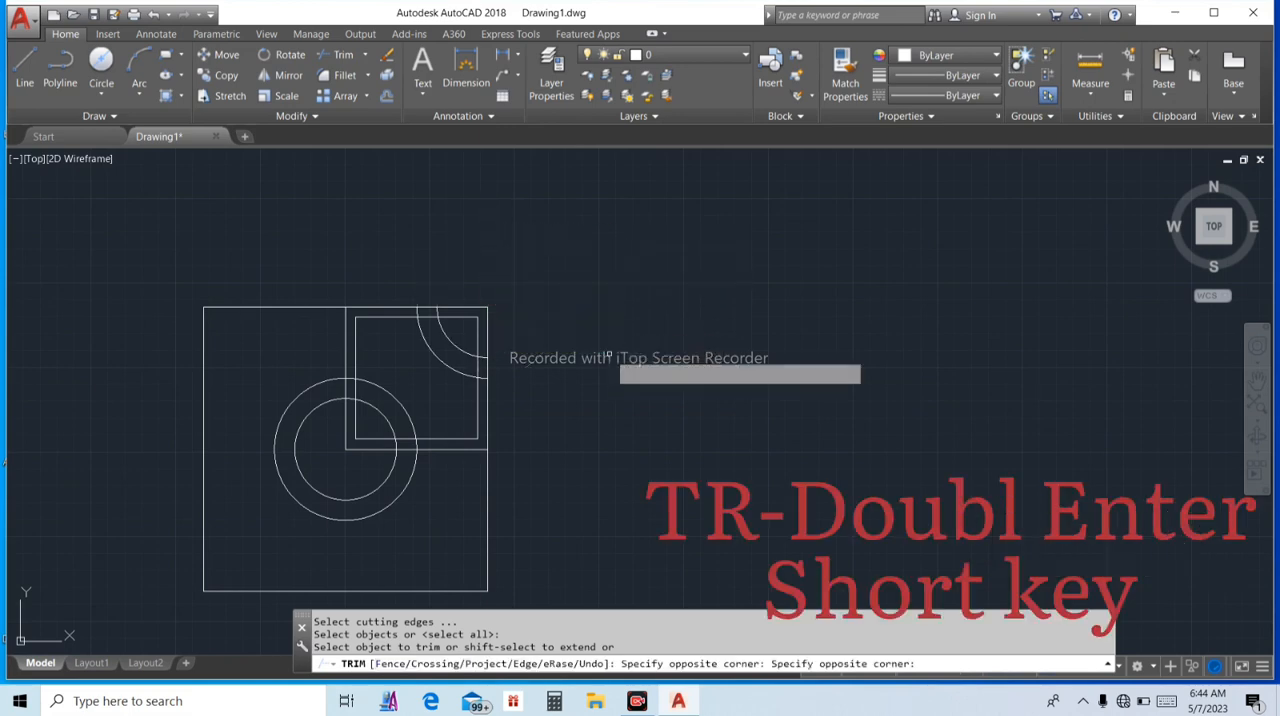
{"action": "left_click", "coordinate": [246, 390]}
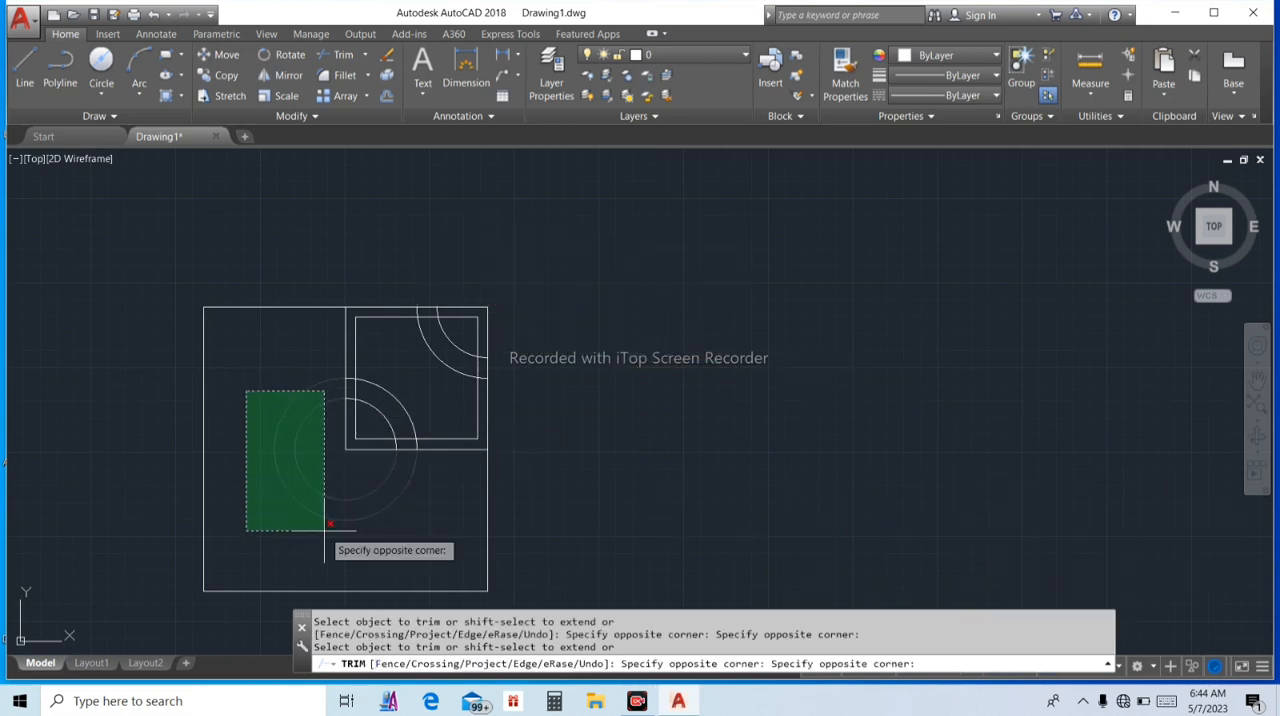
{"action": "left_click", "coordinate": [357, 563]}
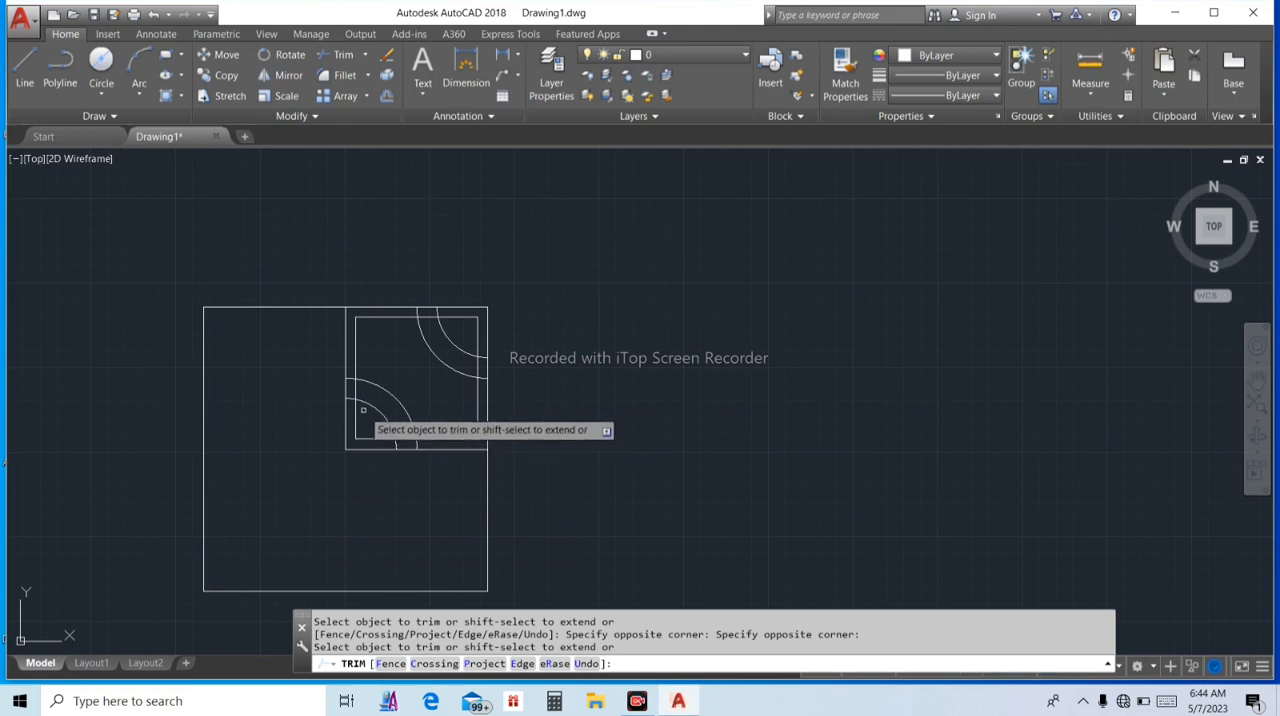
Trim the outer arcs' ends beyond the 1.5 mm offset square and that square's segments between the concentric arcs at both corners
{"action": "scroll", "coordinate": [362, 405], "scroll_direction": "up", "scroll_amount": 4}
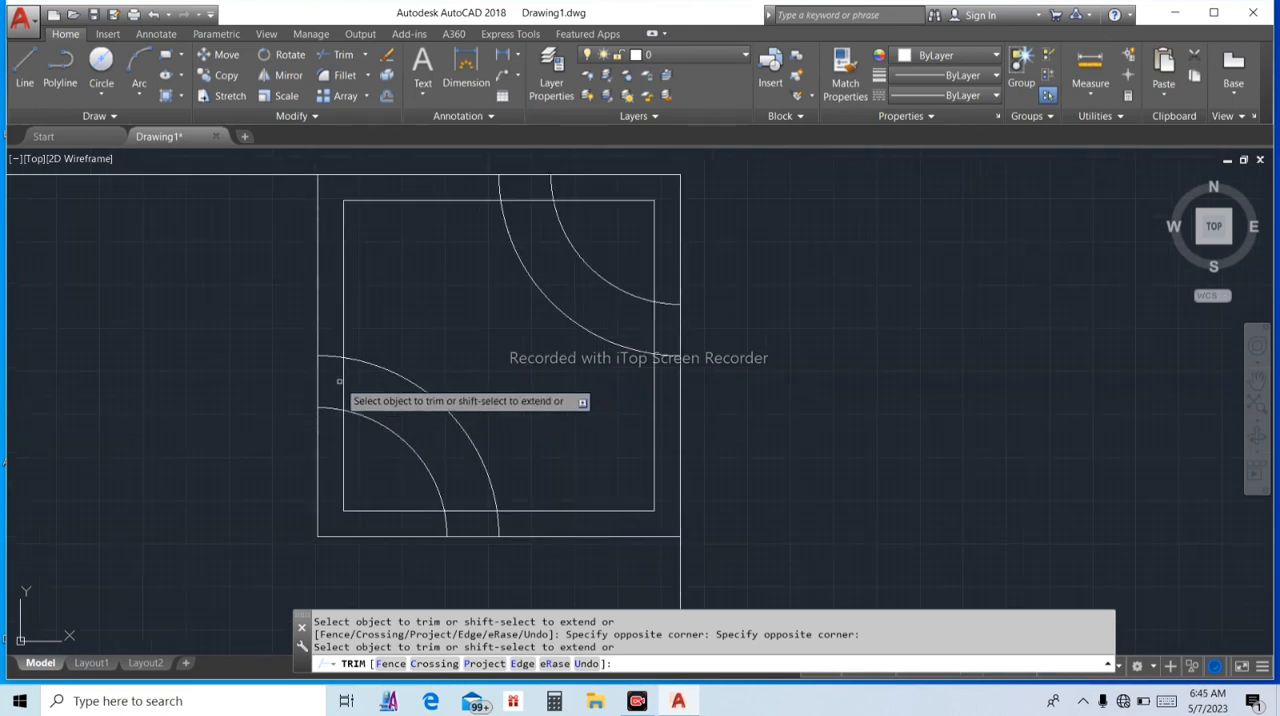
{"action": "left_click", "coordinate": [328, 355]}
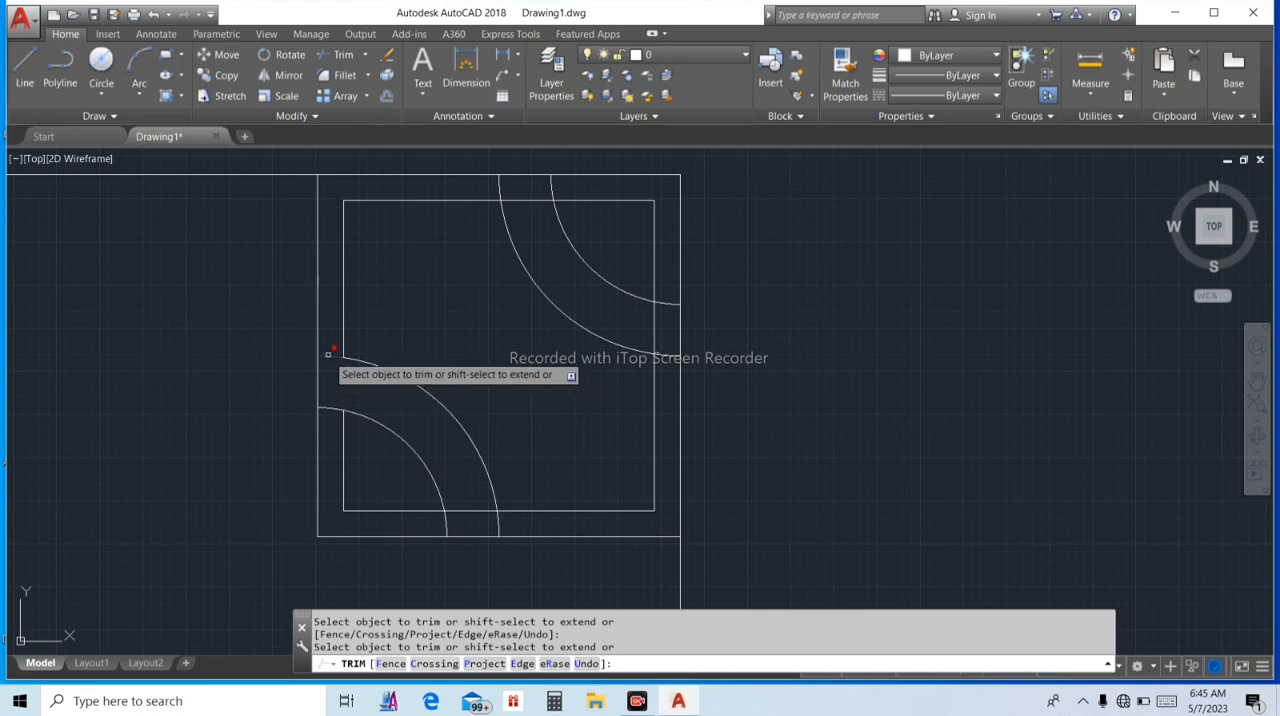
{"action": "left_click", "coordinate": [500, 186]}
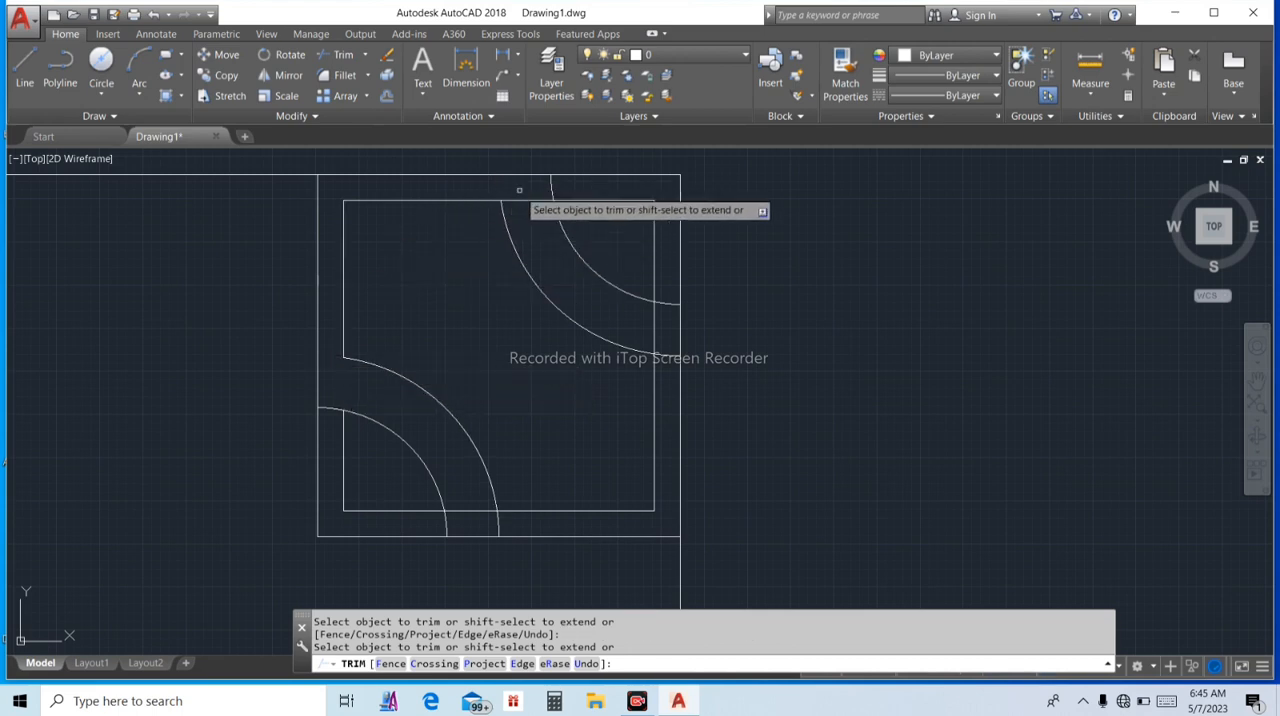
{"action": "left_click", "coordinate": [654, 335]}
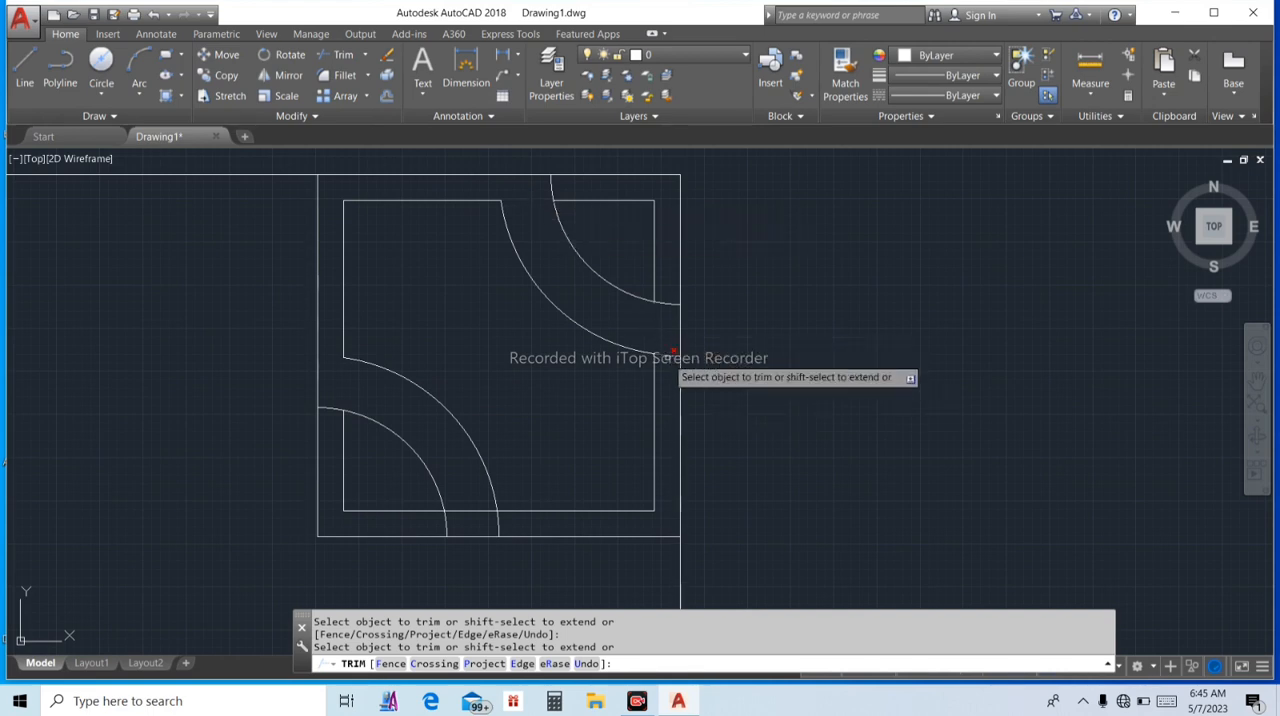
{"action": "left_click", "coordinate": [498, 522]}
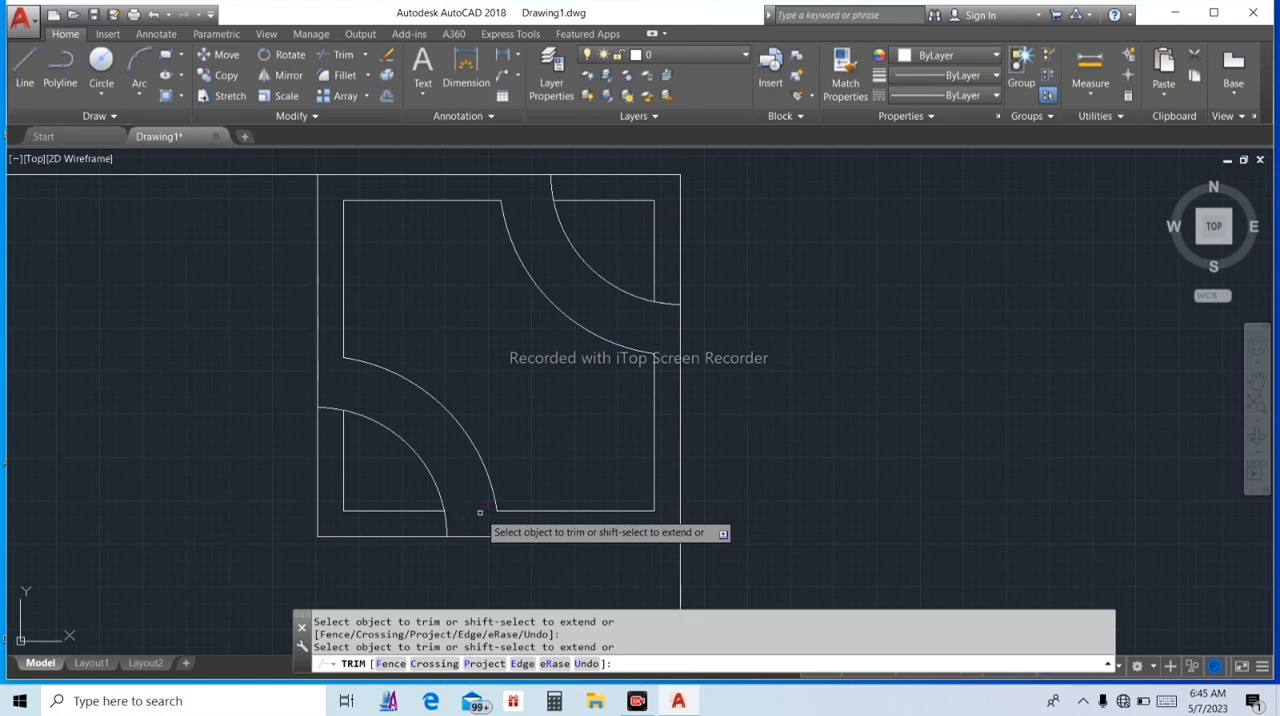
{"action": "left_click", "coordinate": [480, 512]}
{"action": "key", "text": "Escape"}
{"action": "key", "text": "Escape"}
{"action": "key", "text": "Escape"}
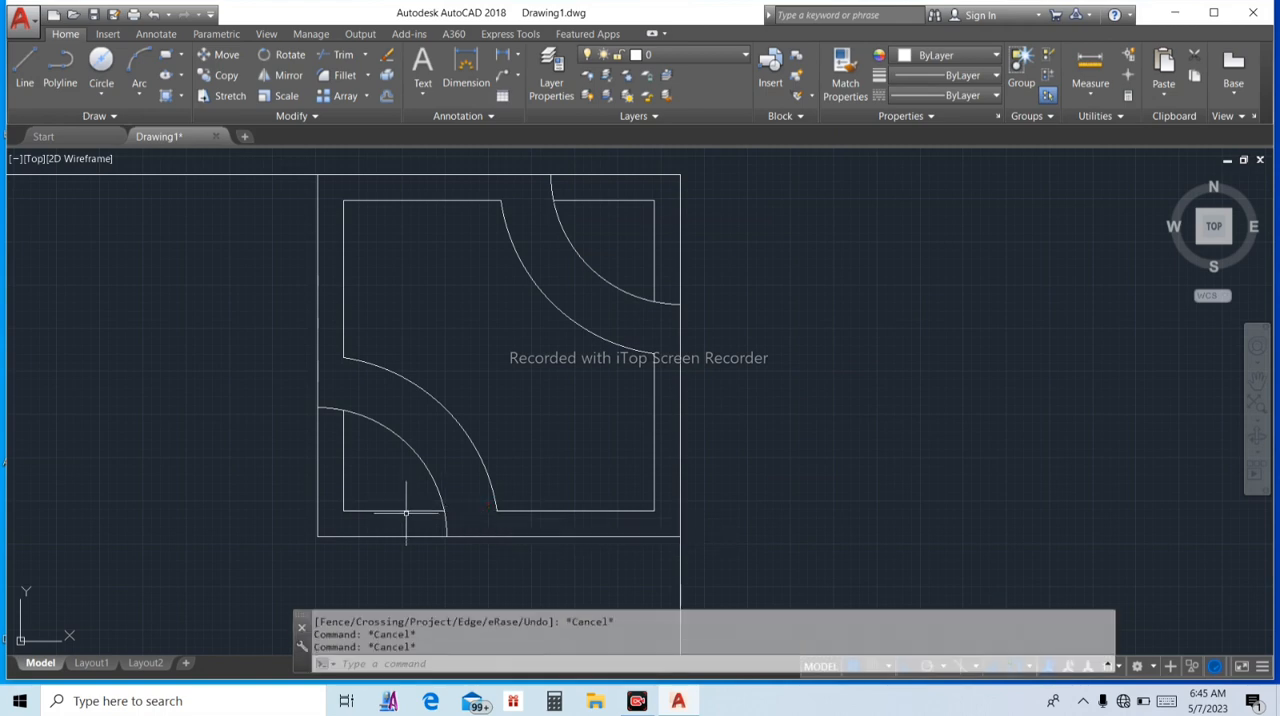
Delete the two leftover corner pieces of the offset square enclosed by the smaller arcs
{"action": "left_click", "coordinate": [406, 512]}
{"action": "key", "text": "Delete"}
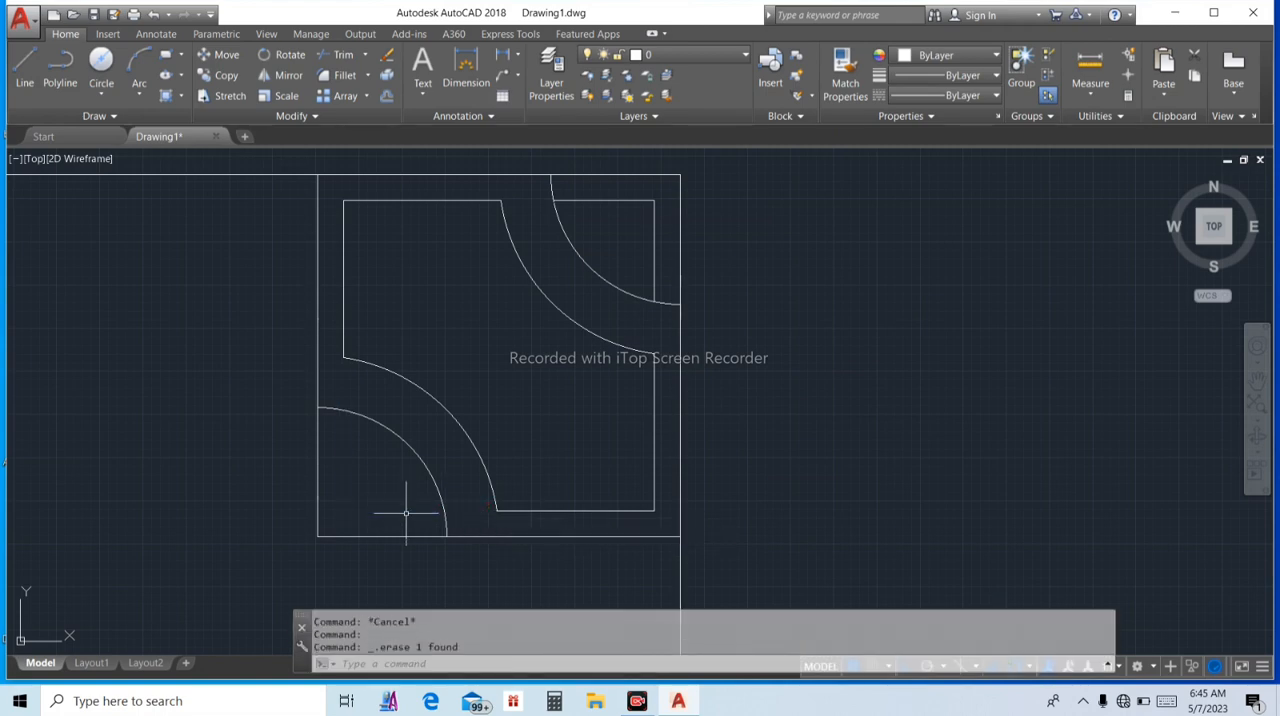
{"action": "left_click", "coordinate": [655, 245]}
{"action": "key", "text": "Delete"}
Delete the small square and the large square around the trimmed shape, leaving only the shape and its two separate arcs
{"action": "left_click", "coordinate": [679, 226]}
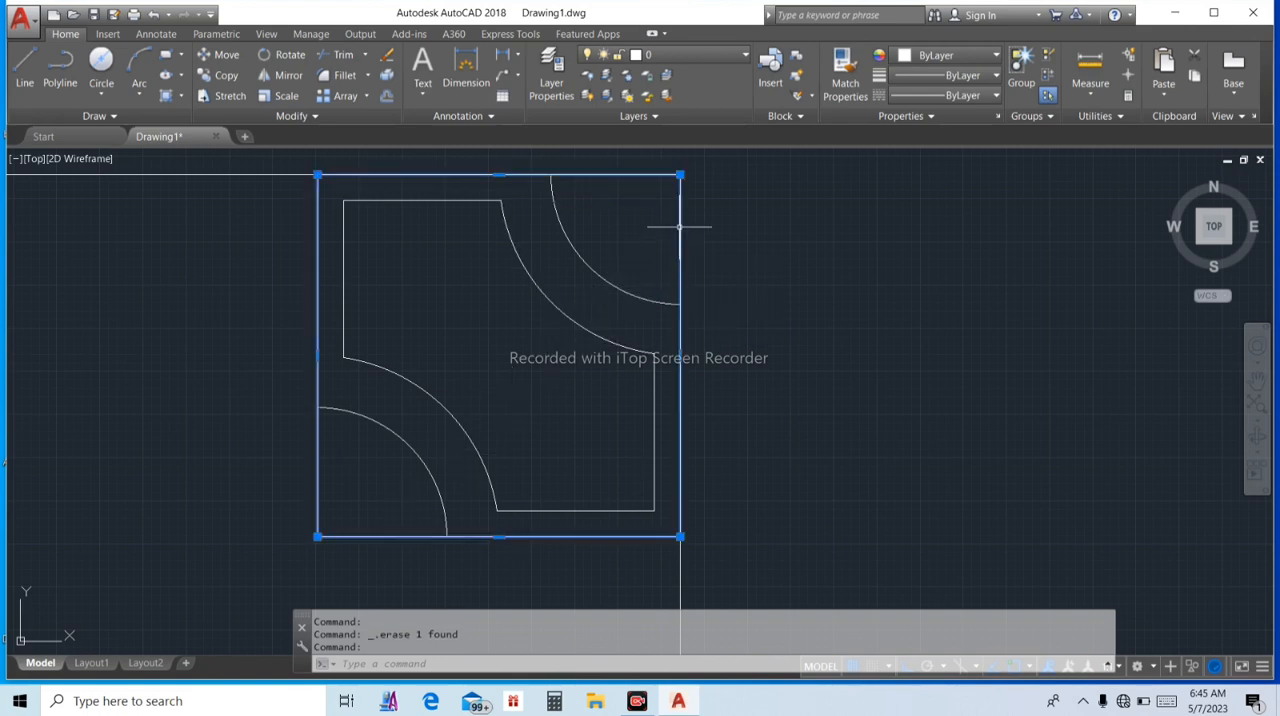
{"action": "key", "text": "Delete"}
{"action": "scroll", "coordinate": [422, 333], "scroll_direction": "down", "scroll_amount": 2}
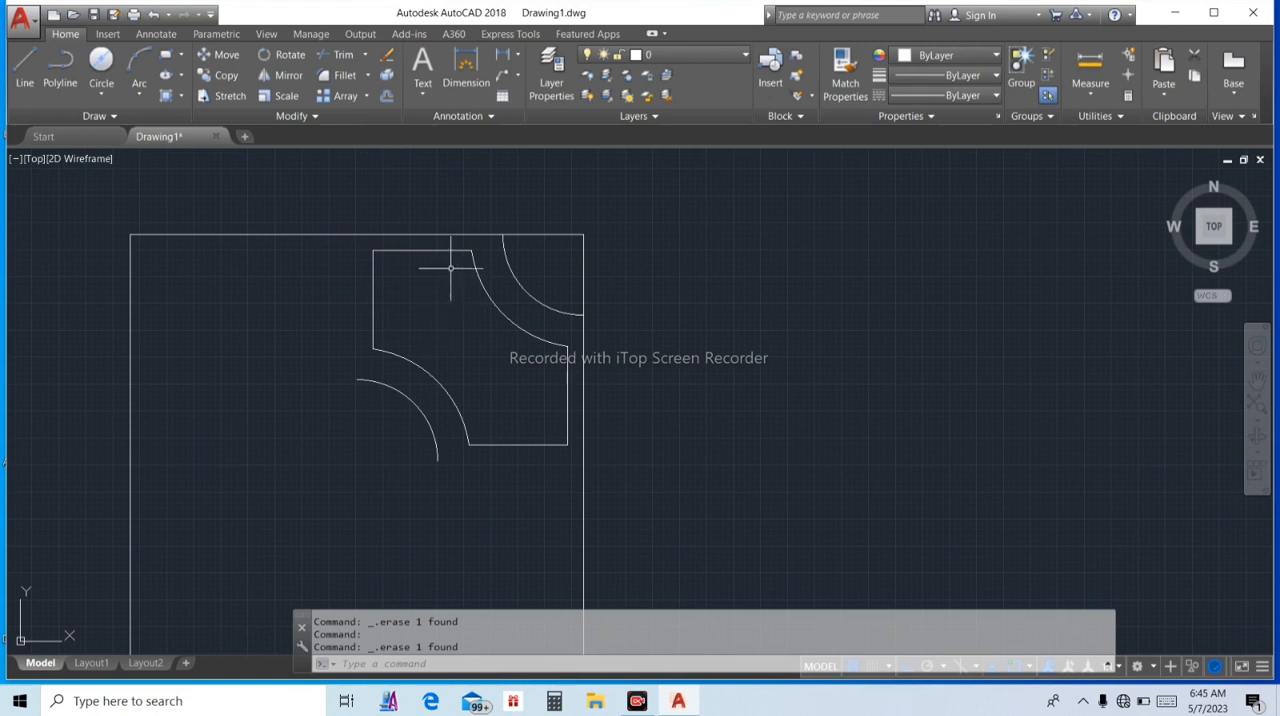
{"action": "left_click", "coordinate": [435, 234]}
{"action": "key", "text": "Delete"}
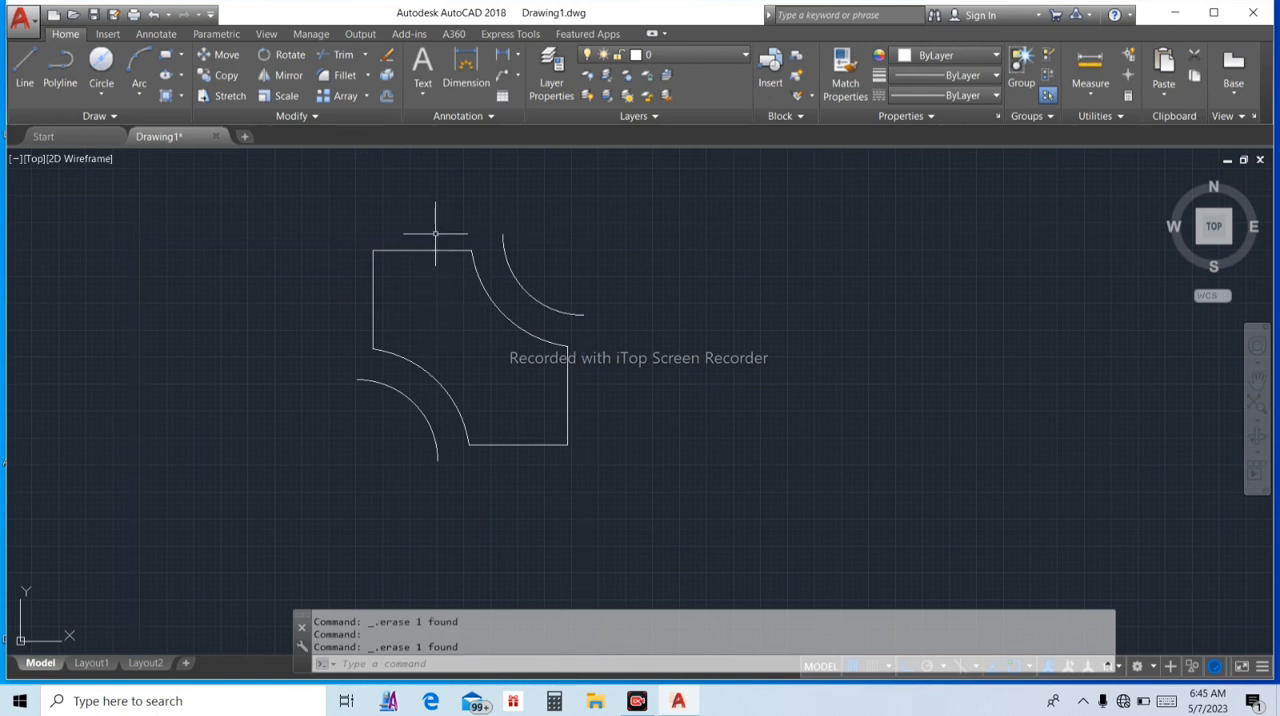
{"action": "key", "text": "Escape"}
{"action": "key", "text": "Escape"}
Join the connected segments of the trimmed shape into one polyline, selecting the whole figure with a window
{"action": "scroll", "coordinate": [435, 234], "scroll_direction": "down", "scroll_amount": 2}
{"action": "left_click", "coordinate": [339, 228]}
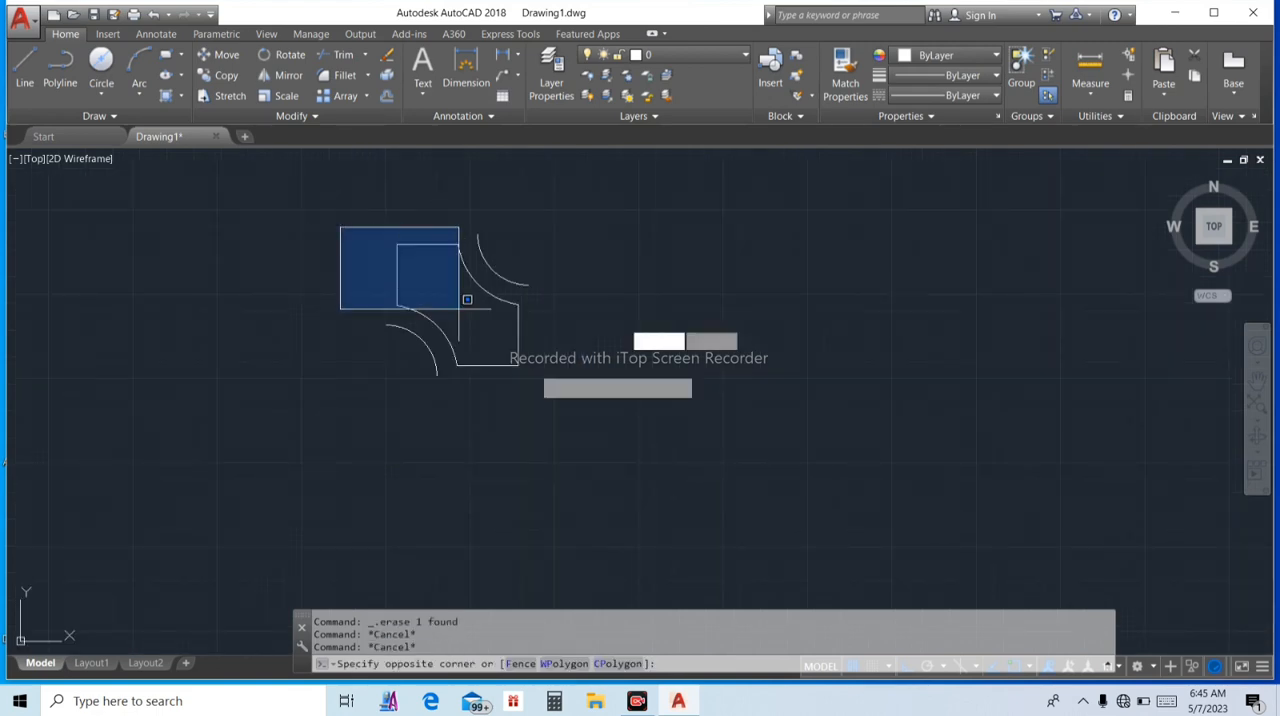
{"action": "left_click", "coordinate": [603, 404]}
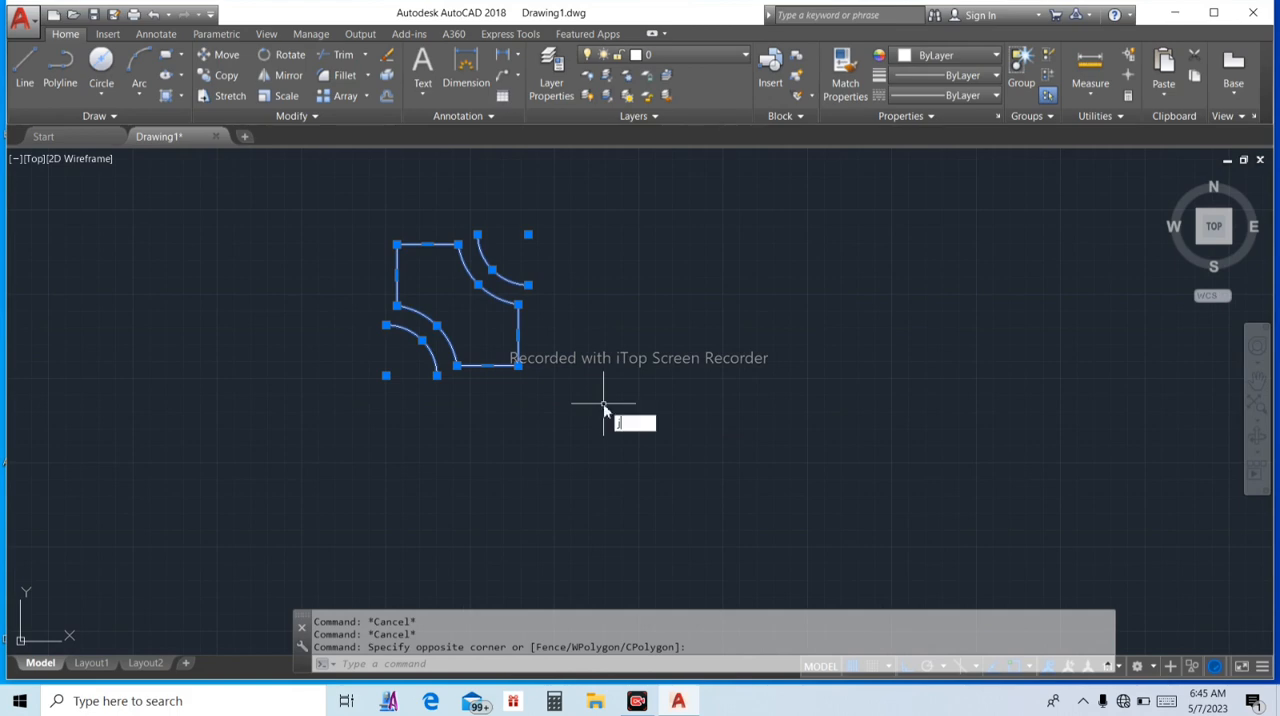
{"action": "type", "text": "J"}
{"action": "left_click", "coordinate": [669, 440]}
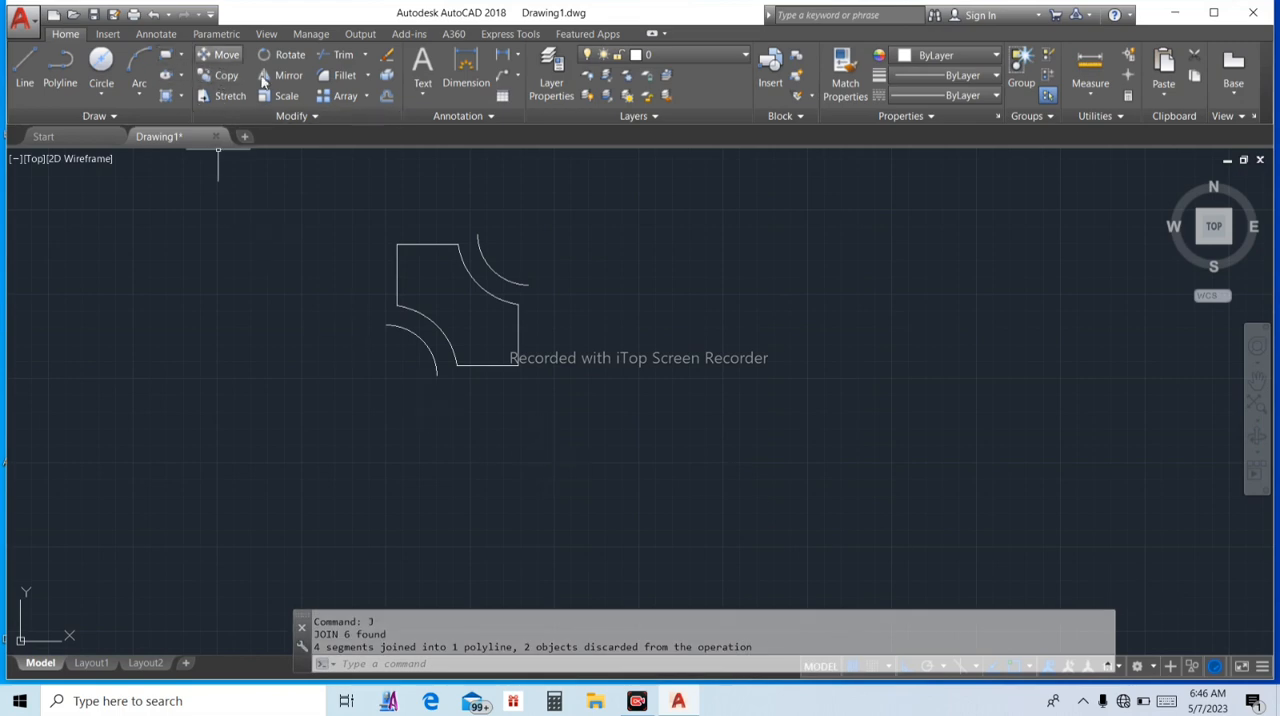
Create a polar array of the joined shape and both arcs with 4 items over 360 degrees, centred on the lower-left arc's center
{"action": "left_click", "coordinate": [366, 96]}
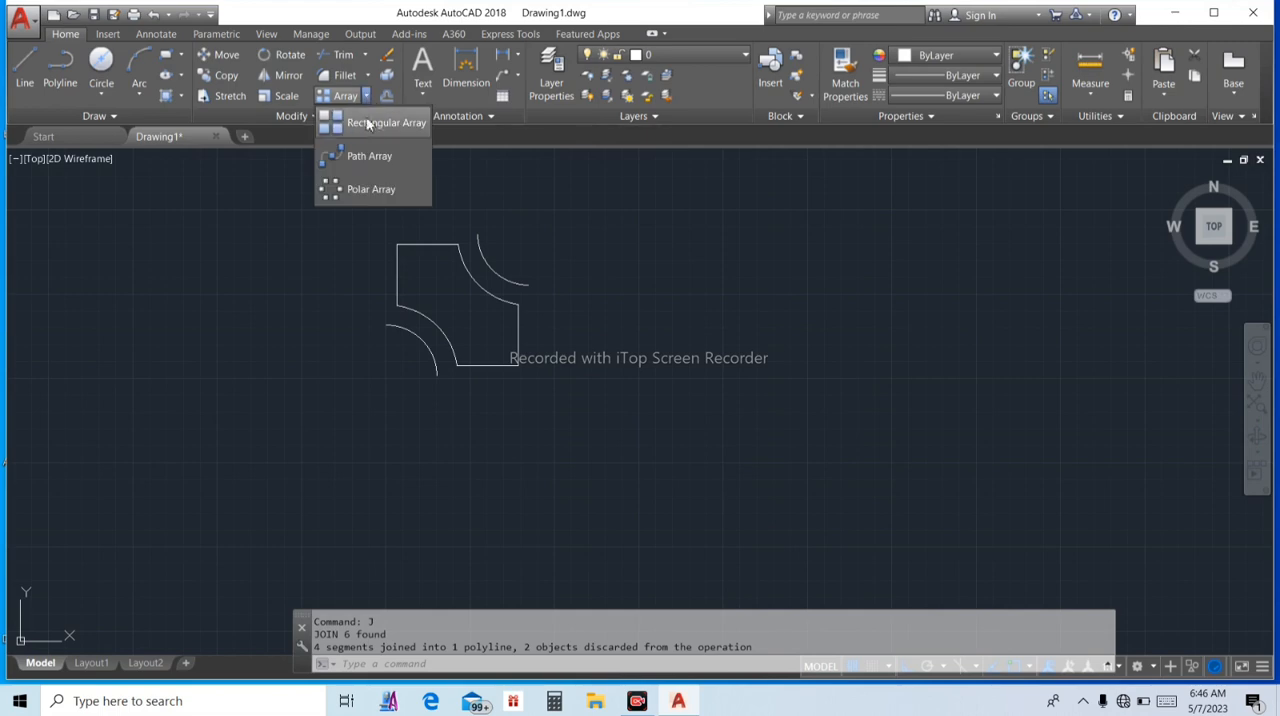
{"action": "left_click", "coordinate": [366, 182]}
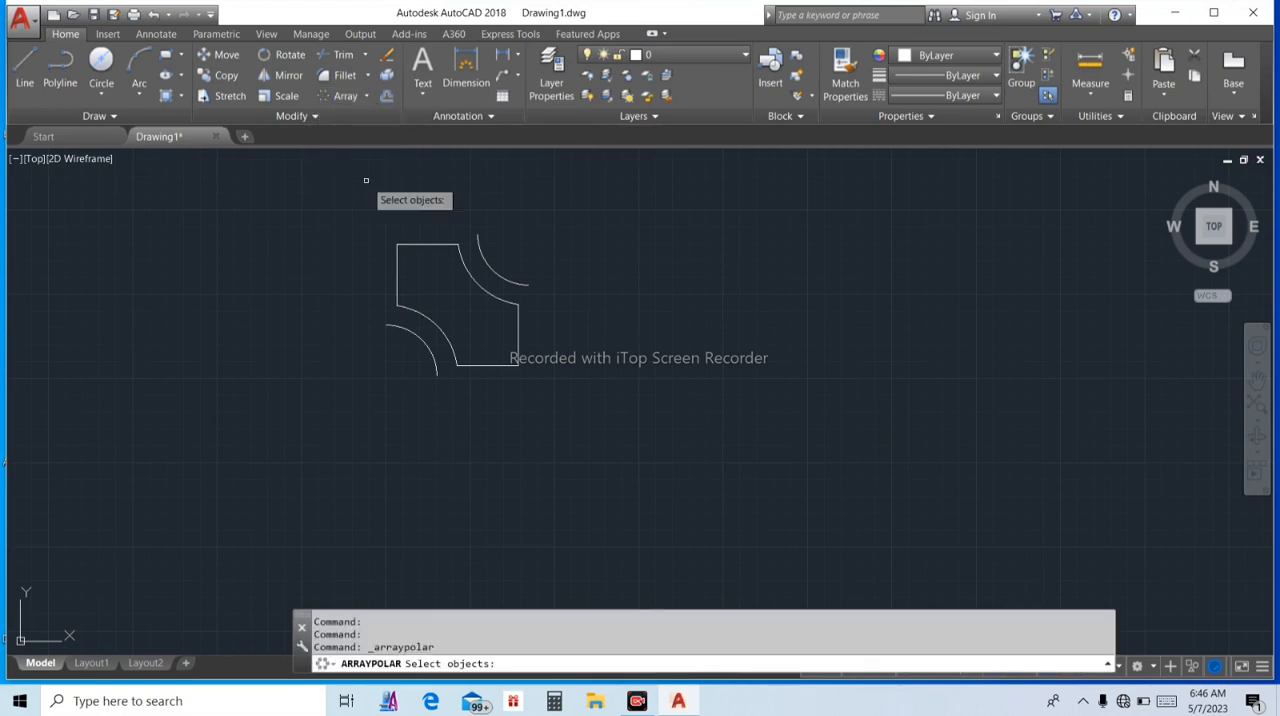
{"action": "left_click", "coordinate": [309, 193]}
{"action": "left_click", "coordinate": [675, 462]}
{"action": "key", "text": "Return"}
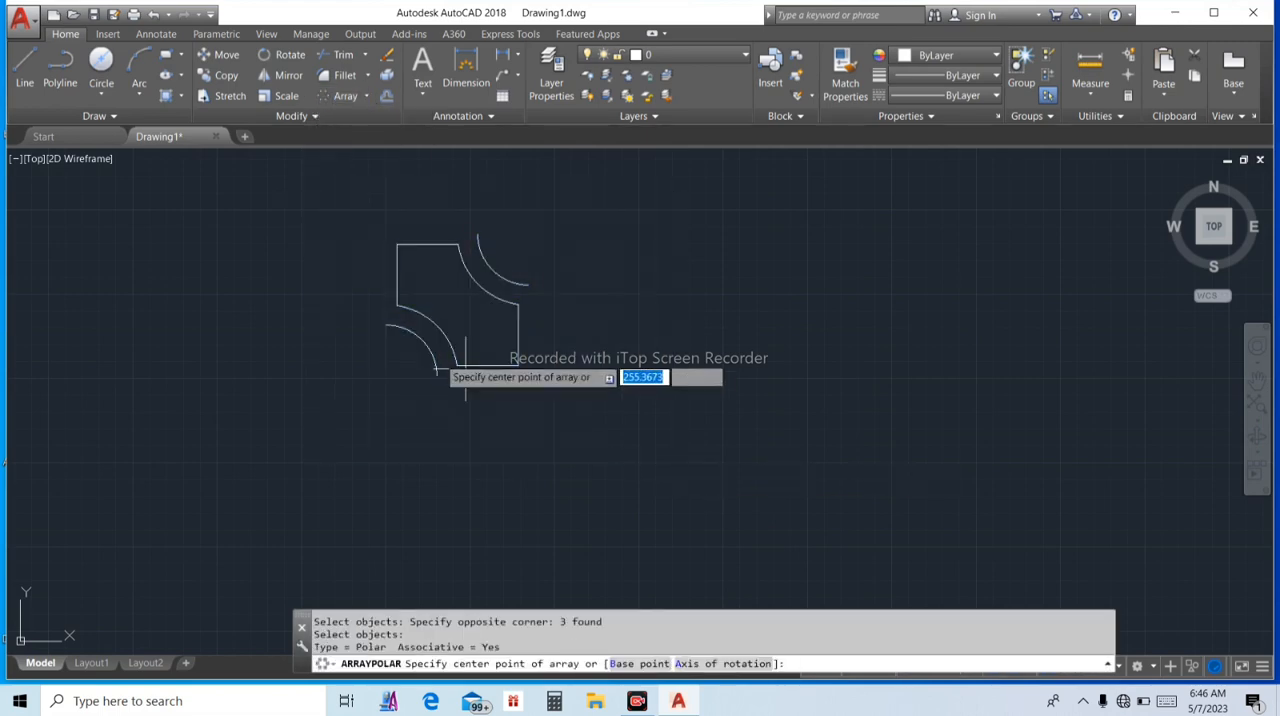
{"action": "left_click", "coordinate": [388, 368]}
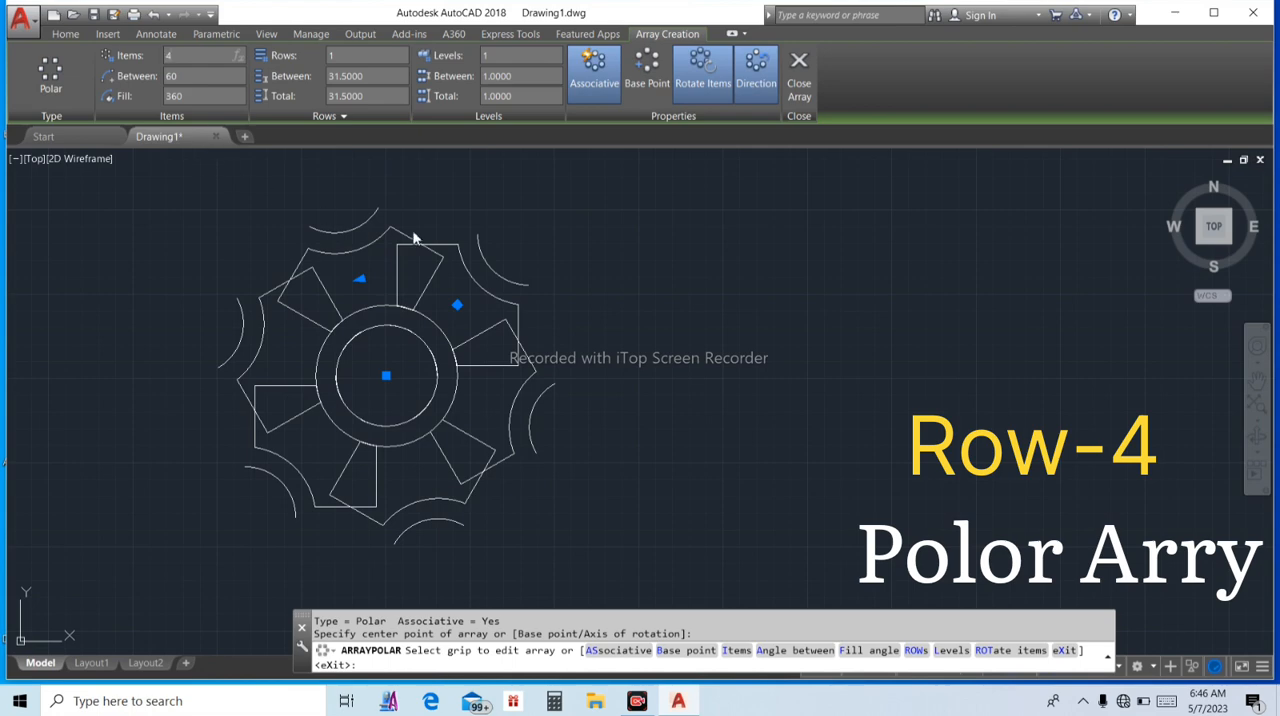
{"action": "key", "text": "Return"}
{"action": "key", "text": "Return"}
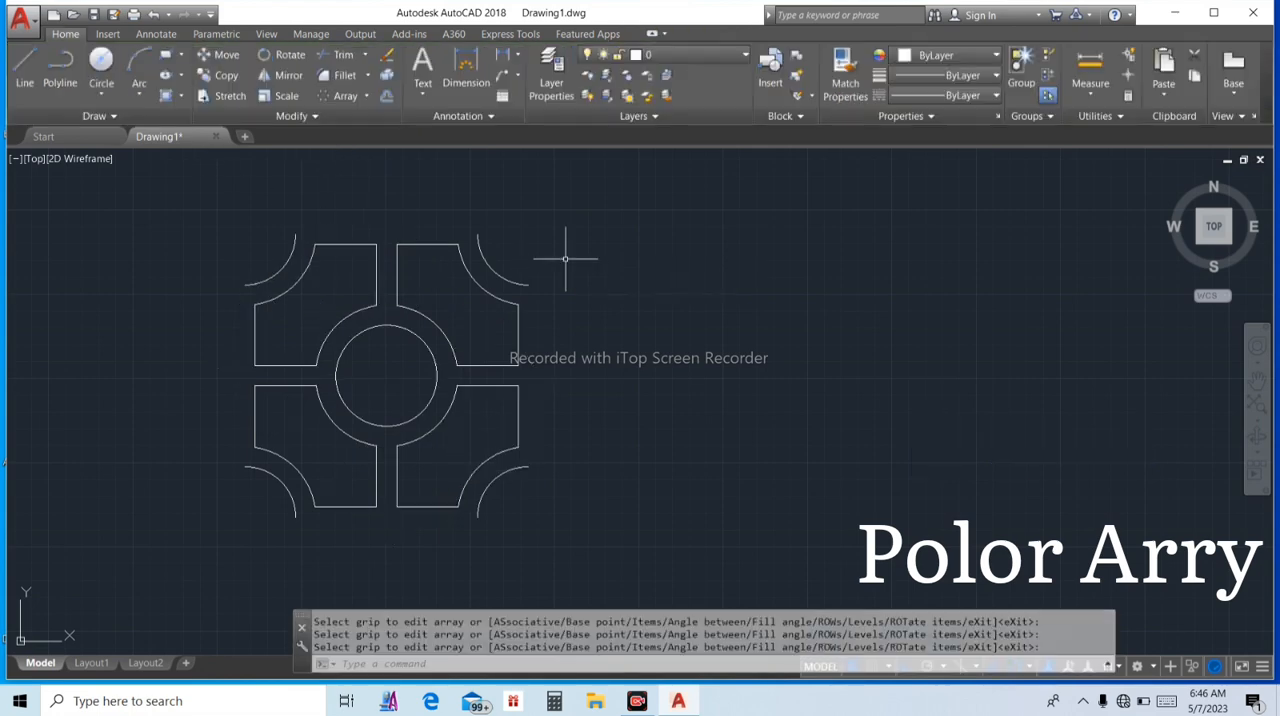
{"action": "key", "text": "Escape"}
{"action": "key", "text": "Escape"}
Start a rectangular array of the complete four-part circular motif
{"action": "scroll", "coordinate": [565, 262], "scroll_direction": "down", "scroll_amount": 7}
{"action": "scroll", "coordinate": [521, 258], "scroll_direction": "up", "scroll_amount": 2}
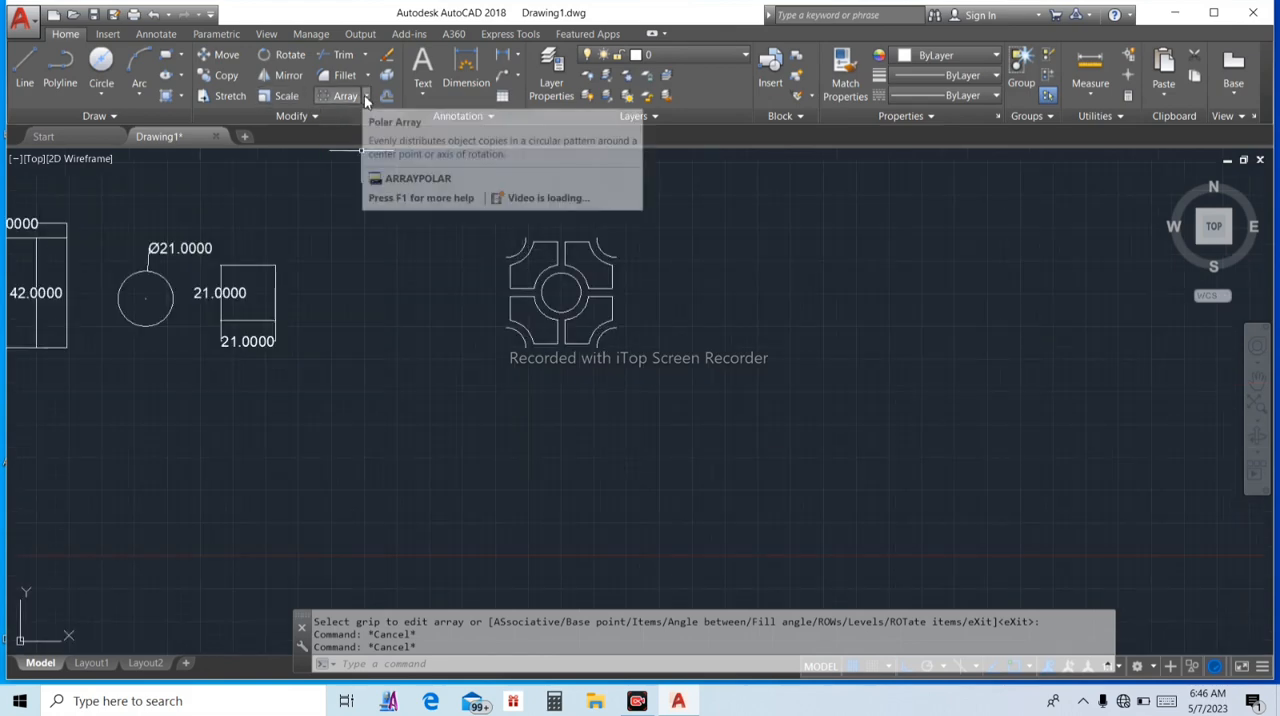
{"action": "left_click", "coordinate": [367, 96]}
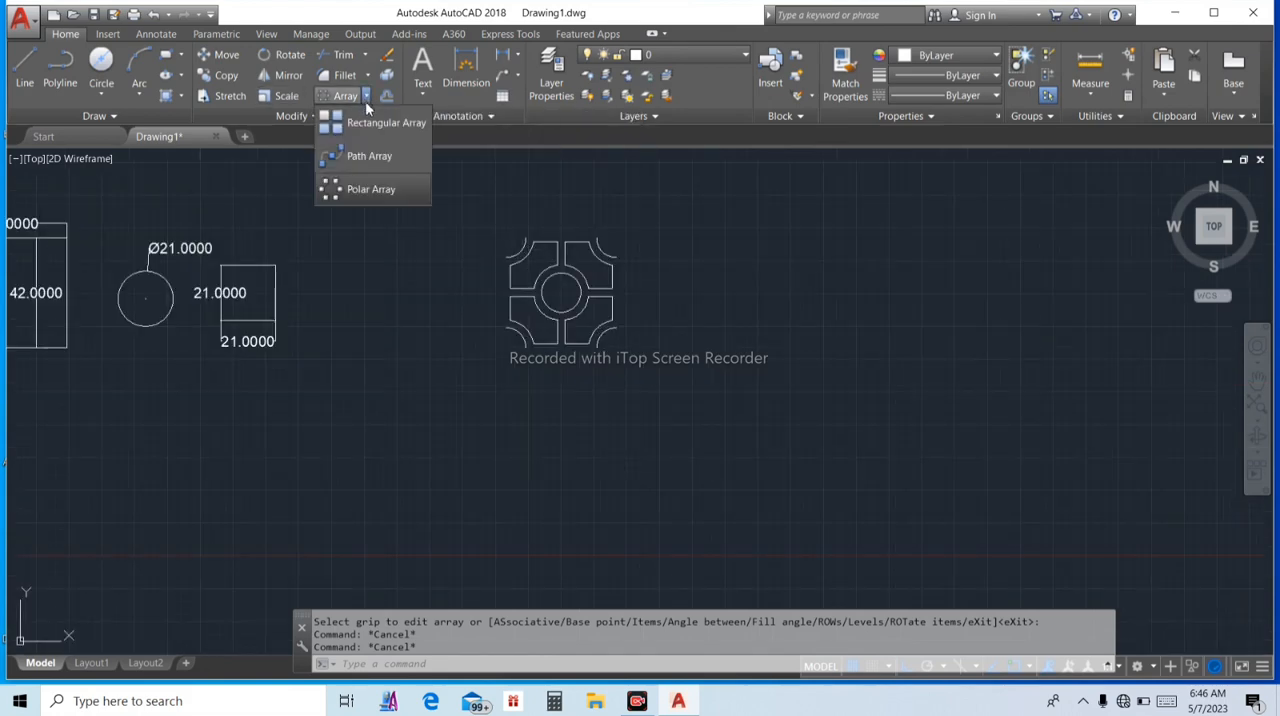
{"action": "left_click", "coordinate": [380, 125]}
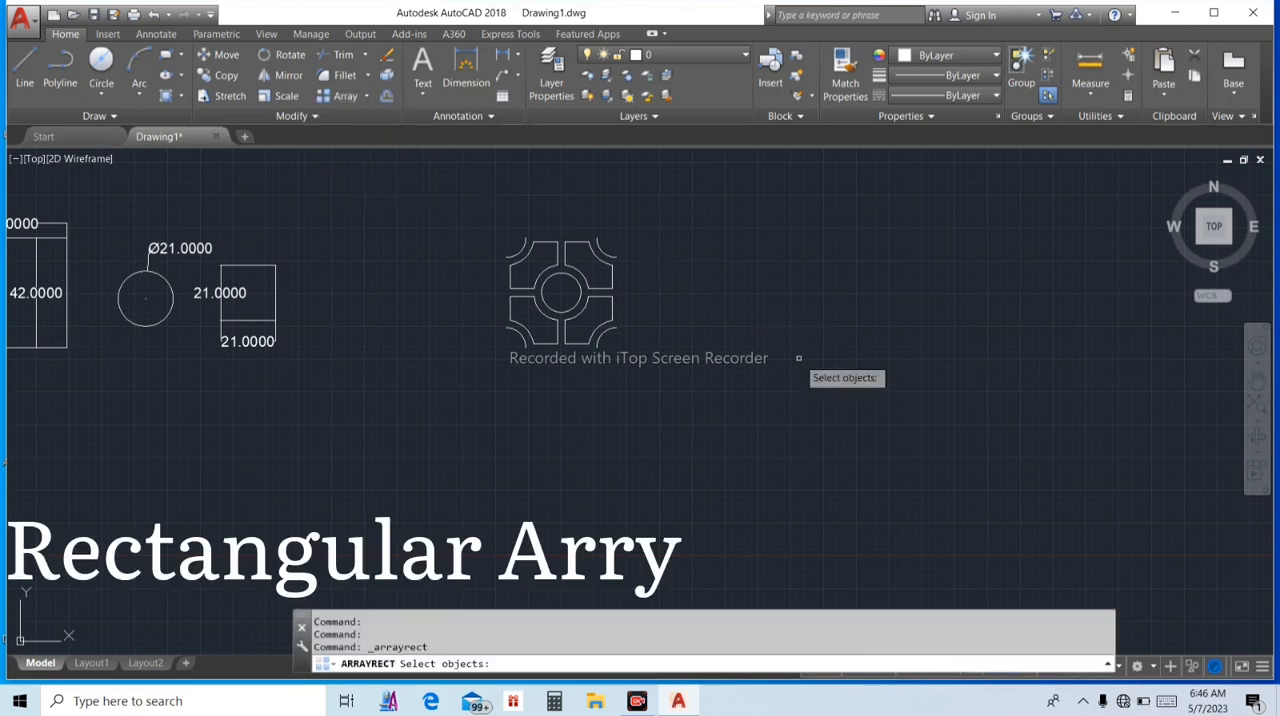
{"action": "left_click", "coordinate": [462, 194]}
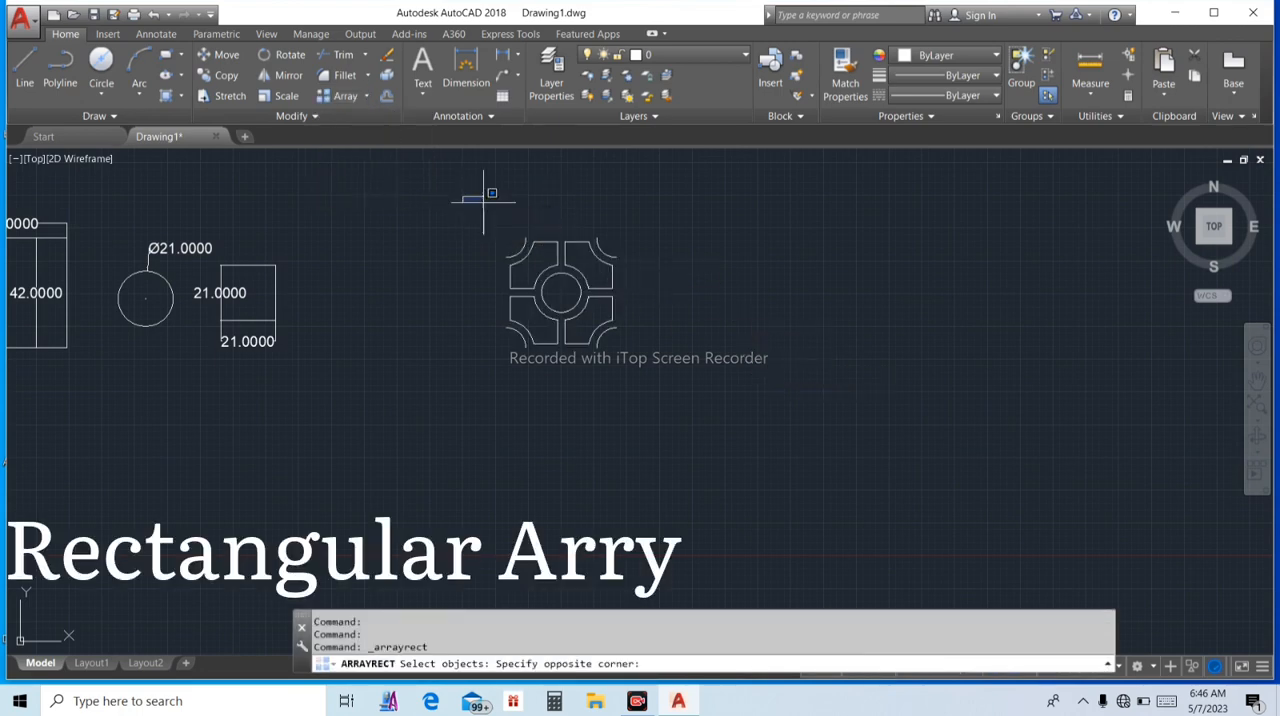
{"action": "left_click", "coordinate": [804, 436]}
{"action": "key", "text": "Return"}
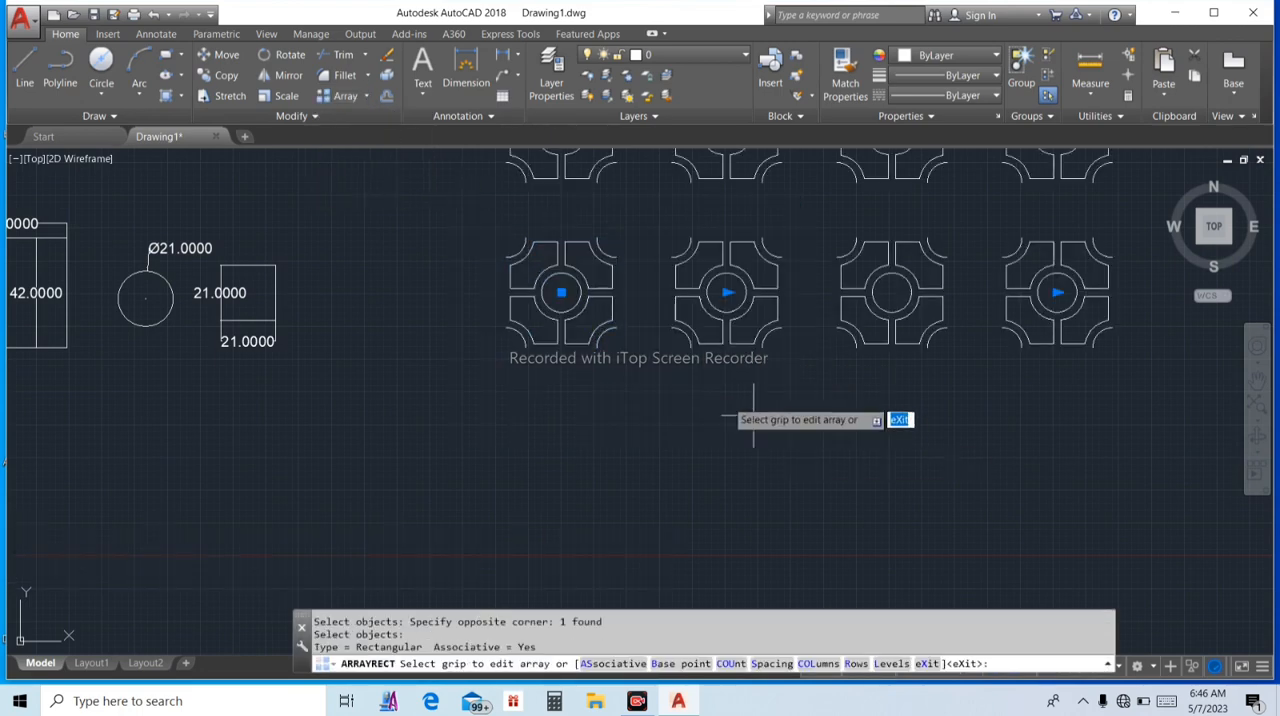
Set the rectangular array's row and column spacing to 42 and its number of rows to 5
{"action": "scroll", "coordinate": [400, 265], "scroll_direction": "down", "scroll_amount": 4}
{"action": "scroll", "coordinate": [250, 262], "scroll_direction": "up", "scroll_amount": 8}
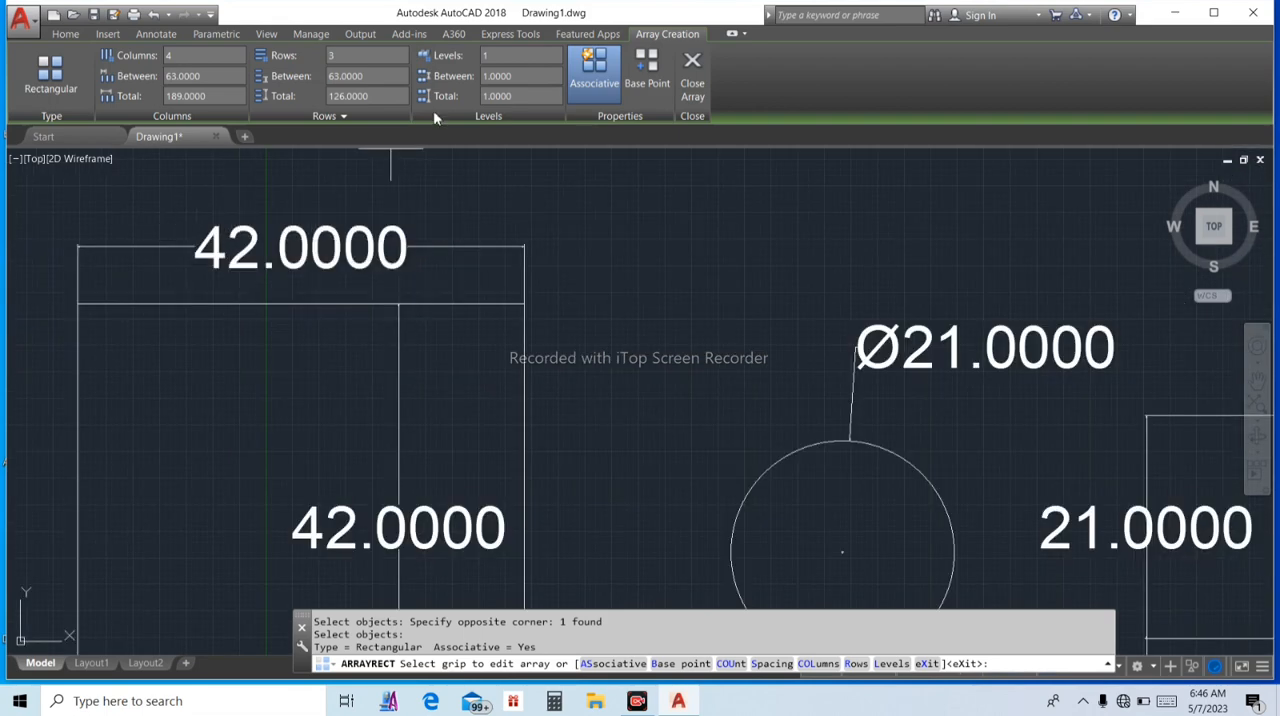
{"action": "left_click", "coordinate": [378, 76]}
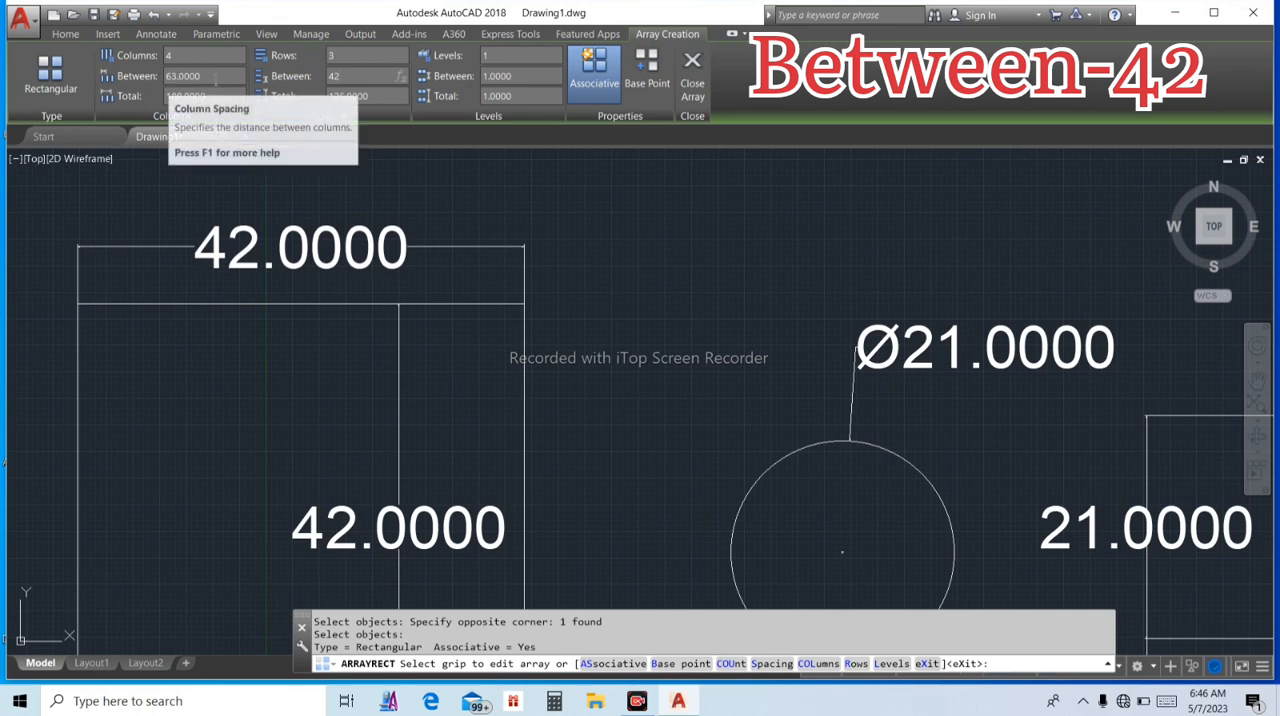
{"action": "key", "text": "Return"}
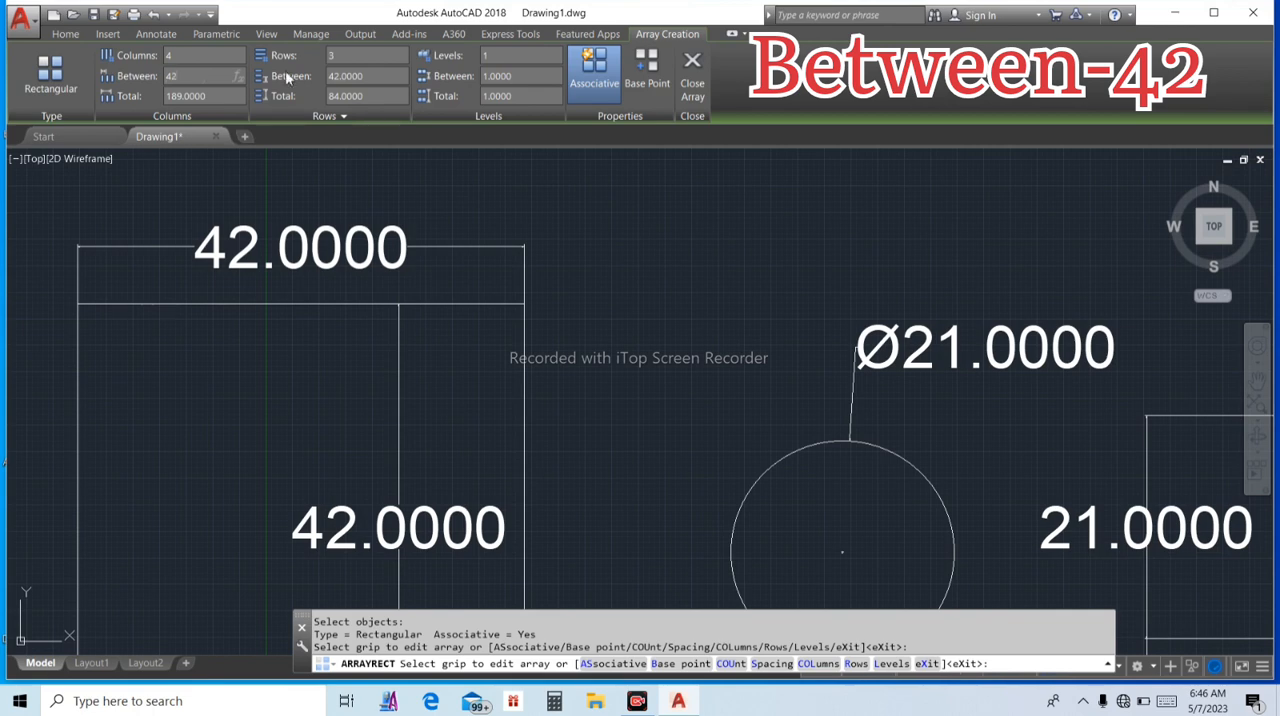
{"action": "type", "text": "42"}
{"action": "key", "text": "Return"}
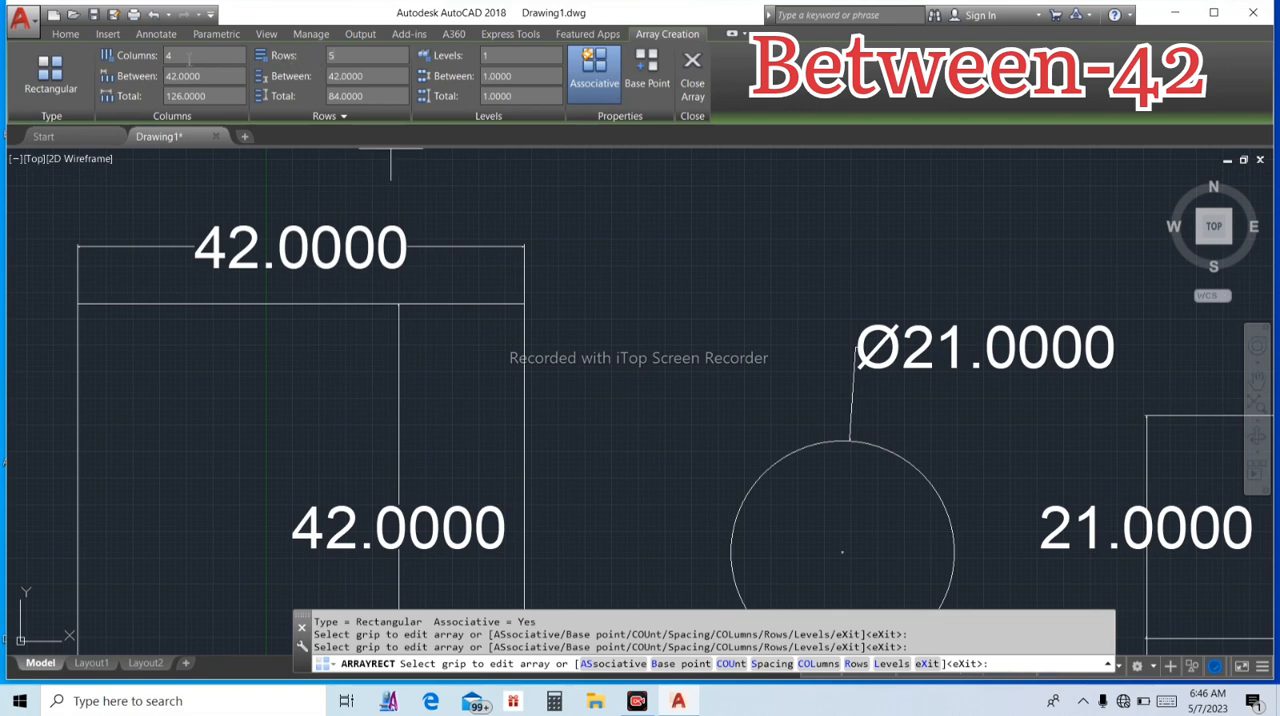
Set the rectangular array's number of columns to 8 and finish the array
{"action": "left_click_drag", "start_coordinate": [189, 59], "coordinate": [169, 59]}
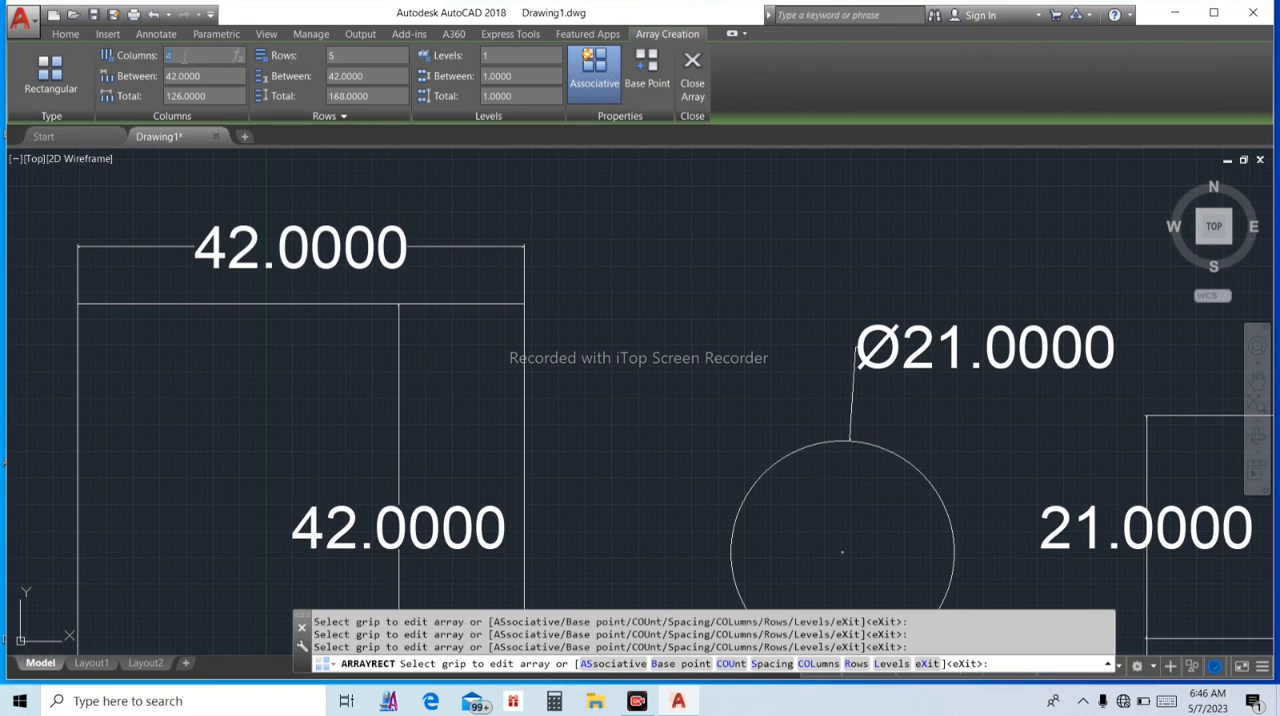
{"action": "key", "text": "BackSpace"}
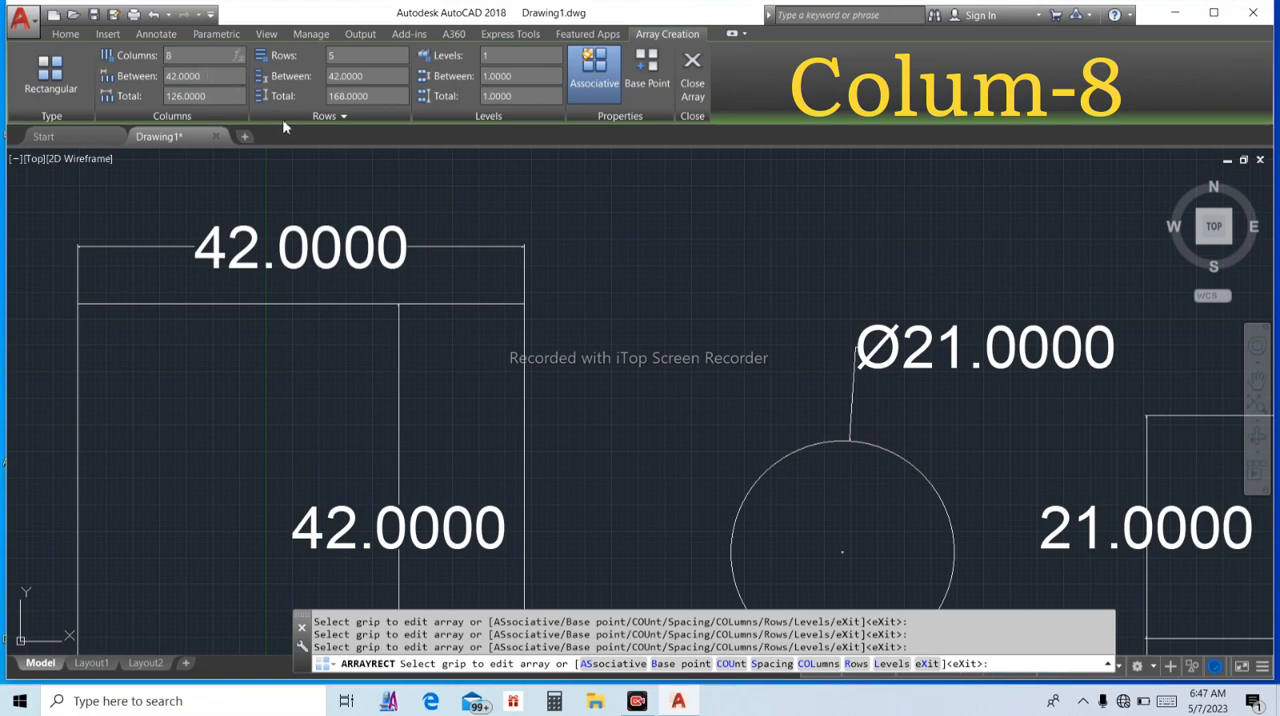
{"action": "scroll", "coordinate": [400, 170], "scroll_direction": "down", "scroll_amount": 8}
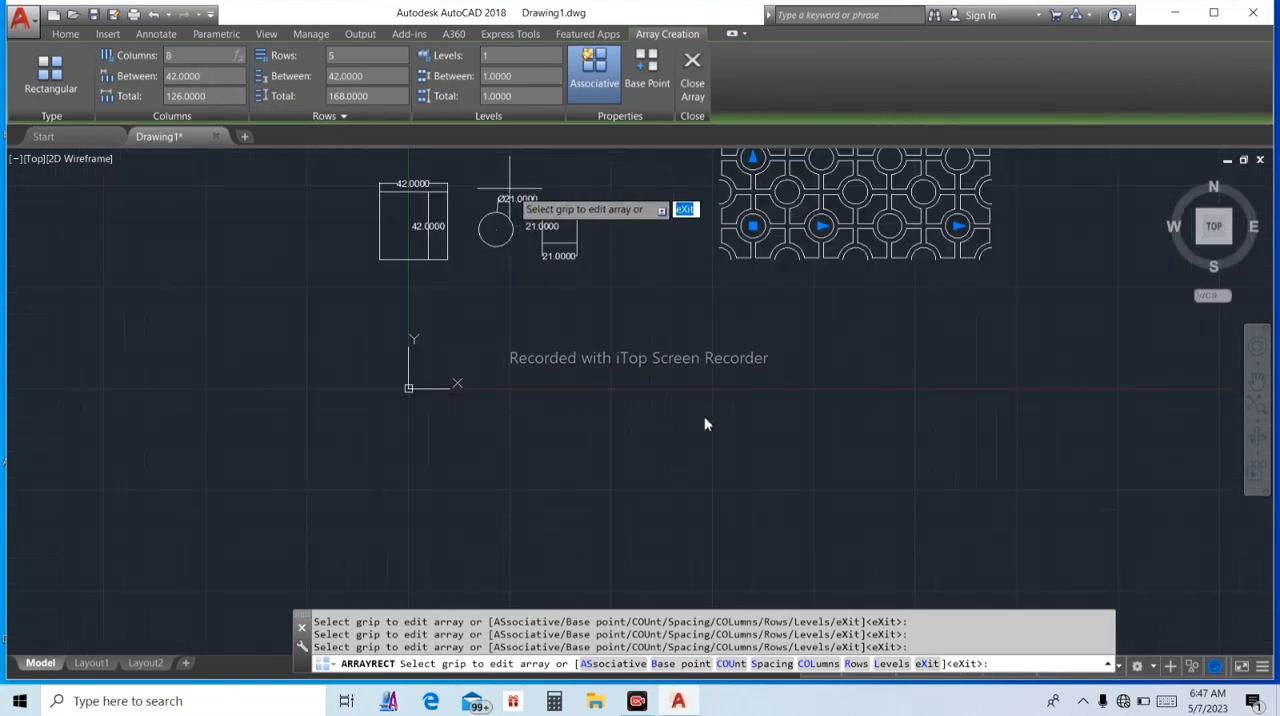
{"action": "key", "text": "Return"}
{"action": "scroll", "coordinate": [790, 358], "scroll_direction": "down", "scroll_amount": 4}
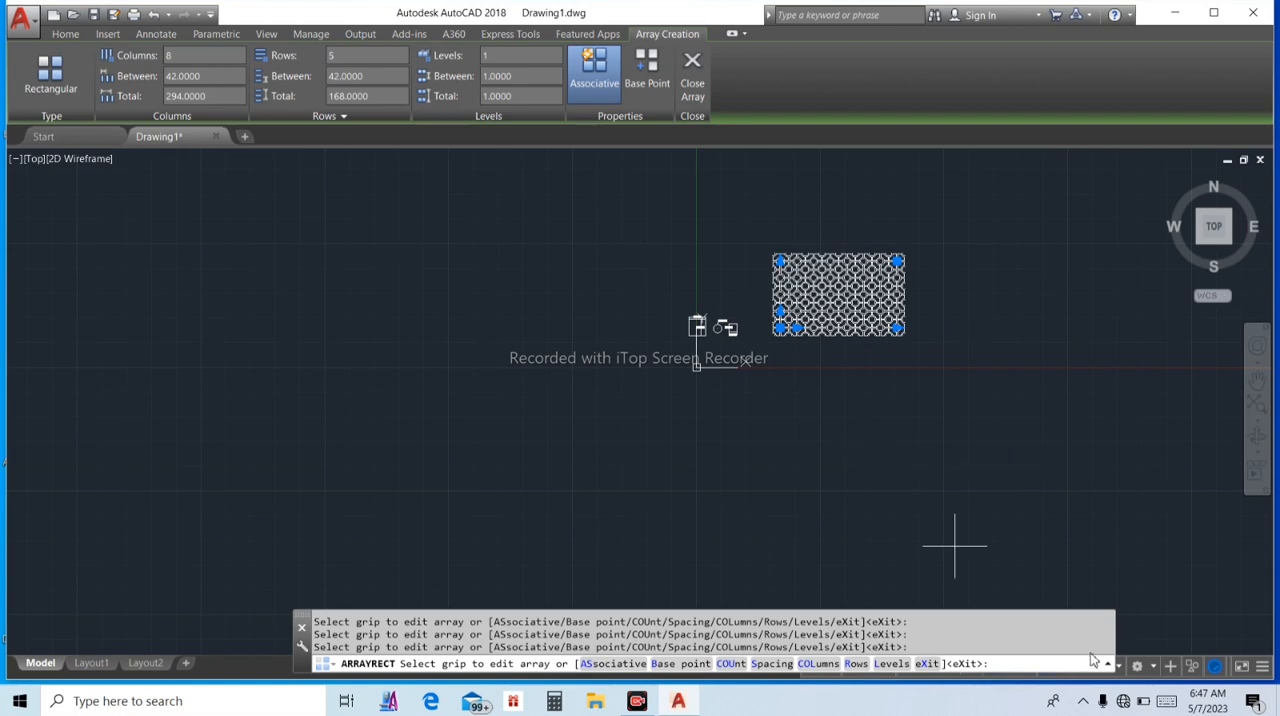
{"action": "scroll", "coordinate": [1014, 571], "scroll_direction": "up", "scroll_amount": 4}
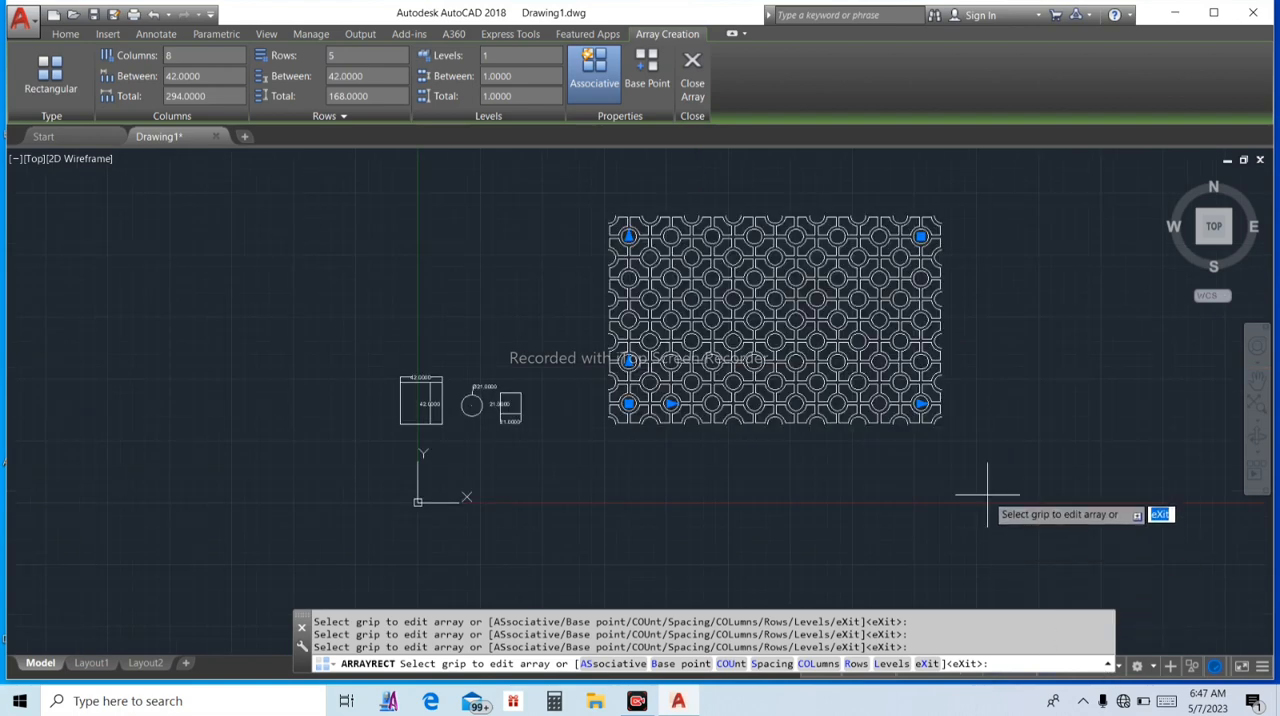
{"action": "key", "text": "Escape"}
Draw a rectangle around the arrayed pattern, from its upper-left corner to its lower-right corner
{"action": "scroll", "coordinate": [940, 460], "scroll_direction": "down", "scroll_amount": 2}
{"action": "scroll", "coordinate": [674, 302], "scroll_direction": "up", "scroll_amount": 5}
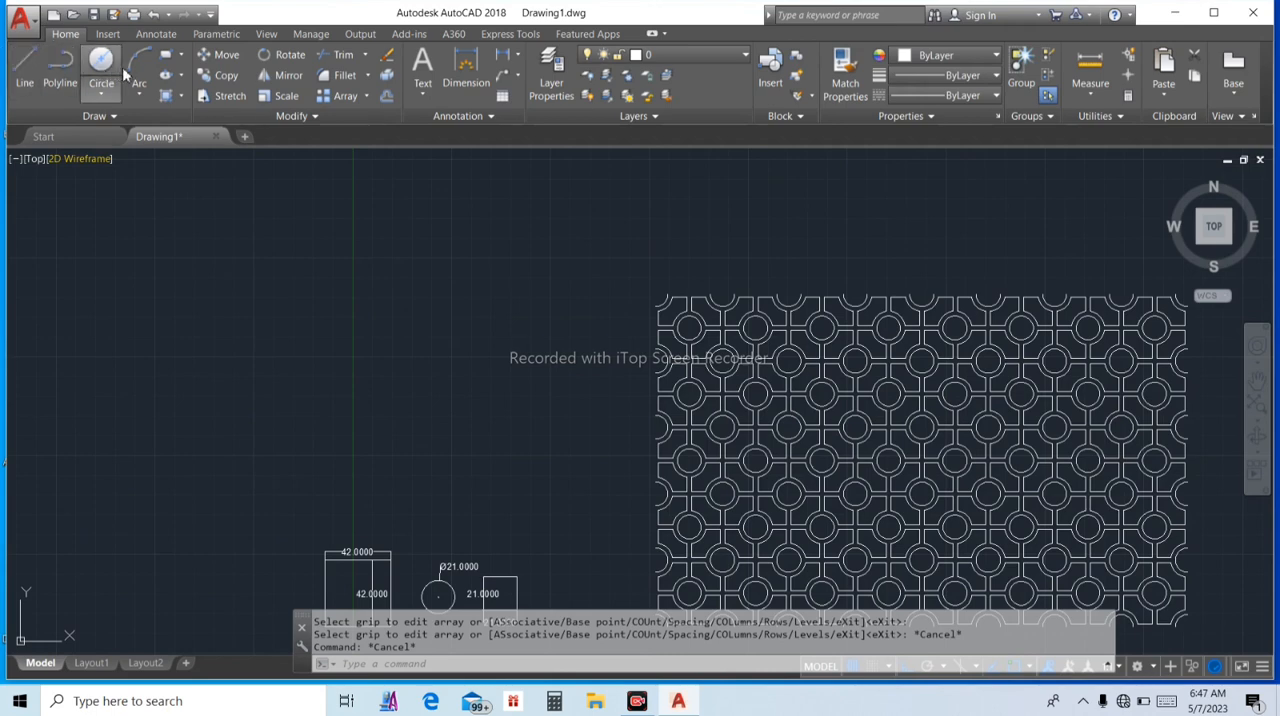
{"action": "left_click", "coordinate": [182, 57]}
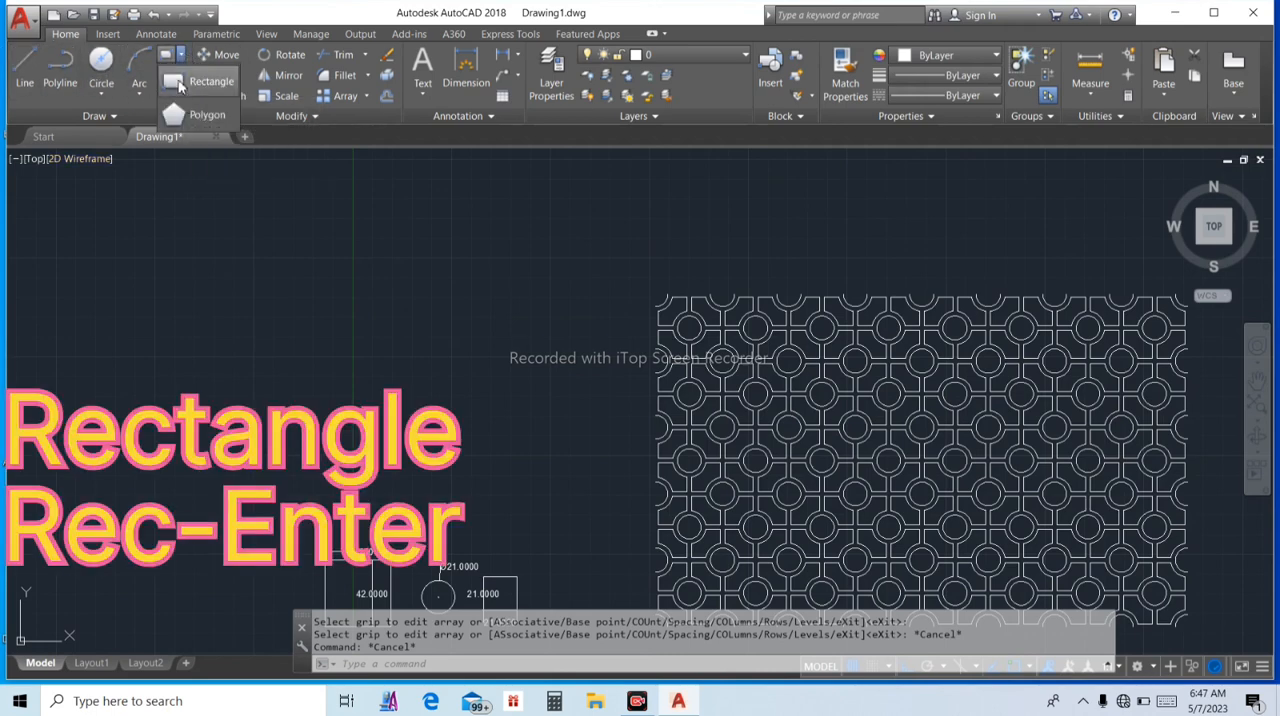
{"action": "left_click", "coordinate": [180, 86]}
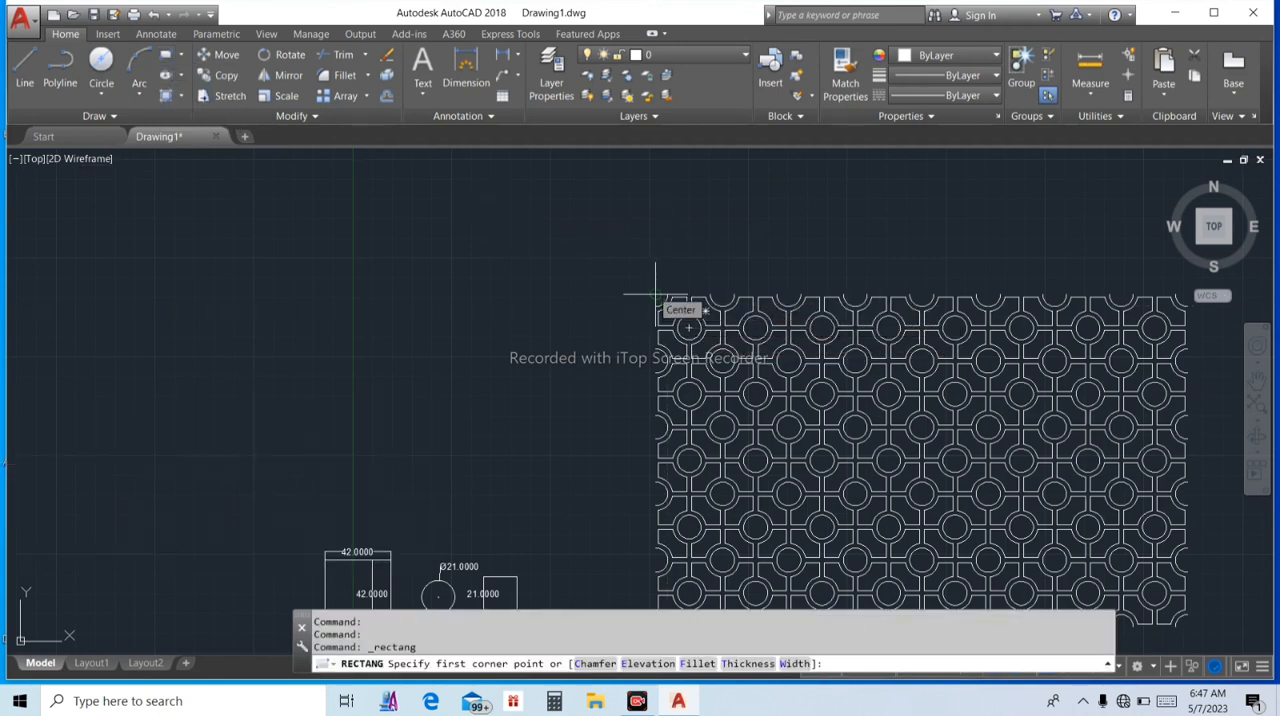
{"action": "left_click", "coordinate": [656, 297]}
{"action": "scroll", "coordinate": [795, 383], "scroll_direction": "down", "scroll_amount": 6}
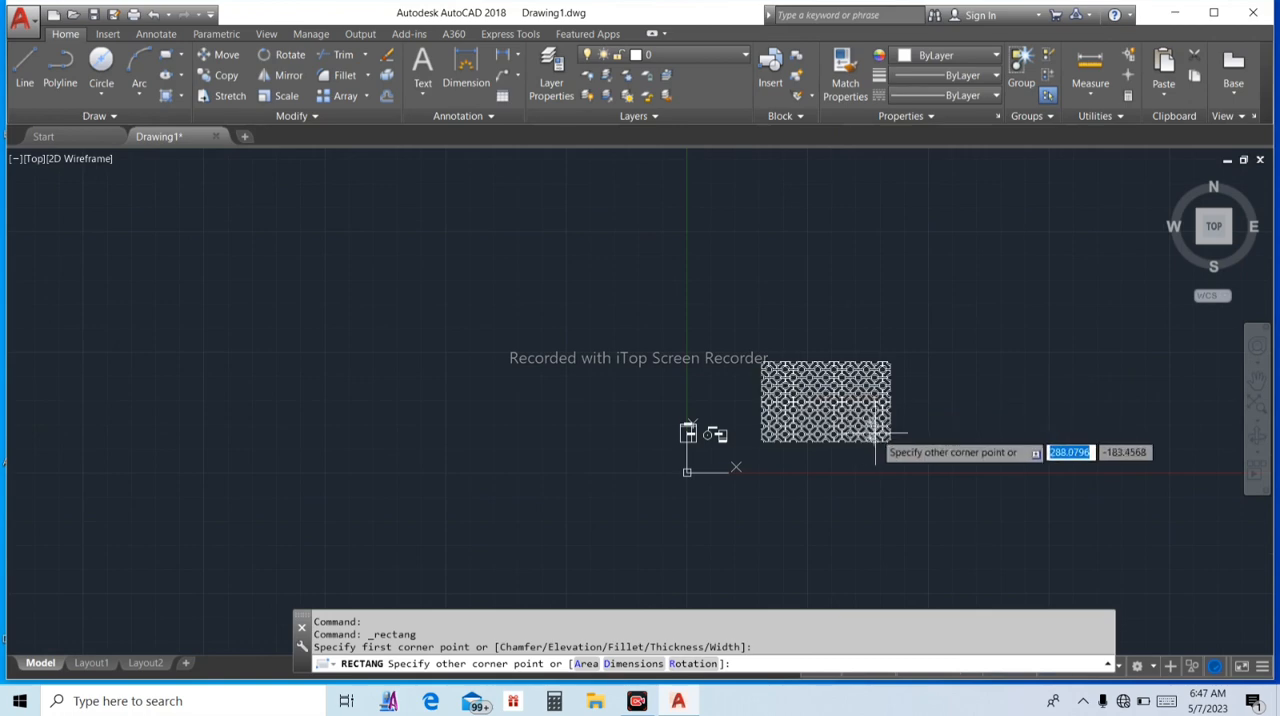
{"action": "scroll", "coordinate": [920, 463], "scroll_direction": "up", "scroll_amount": 7}
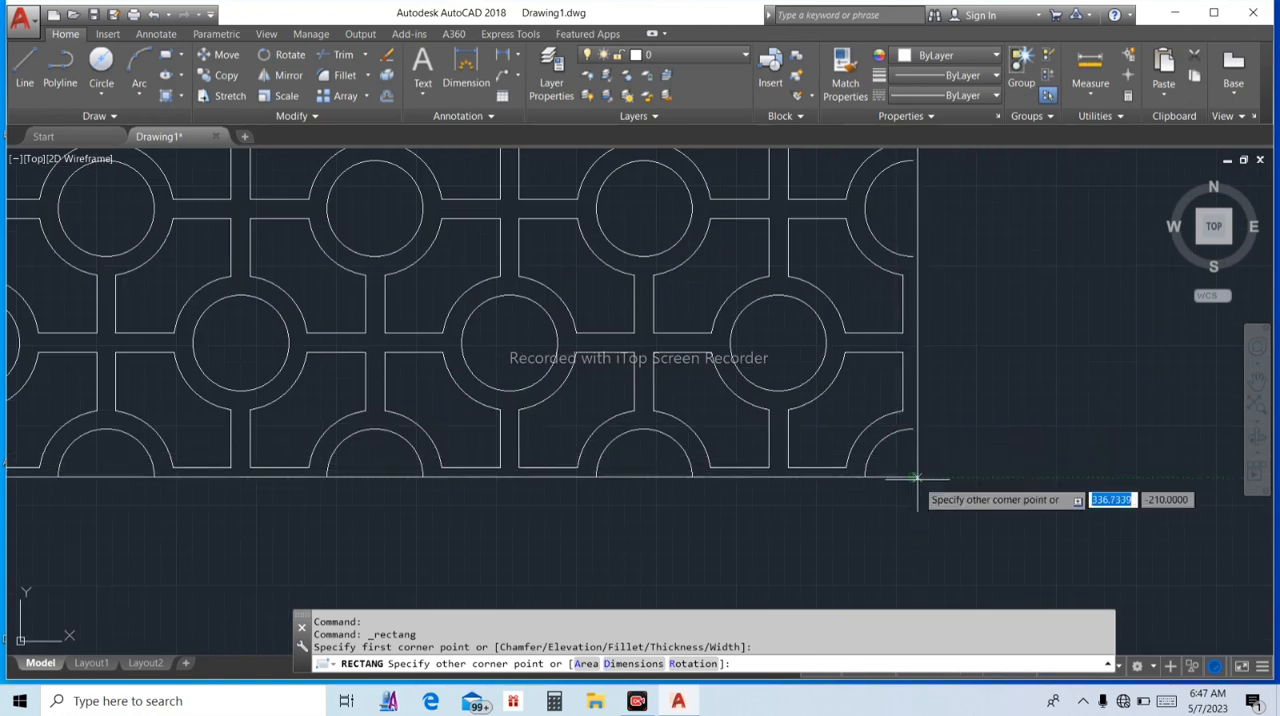
{"action": "left_click", "coordinate": [912, 478]}
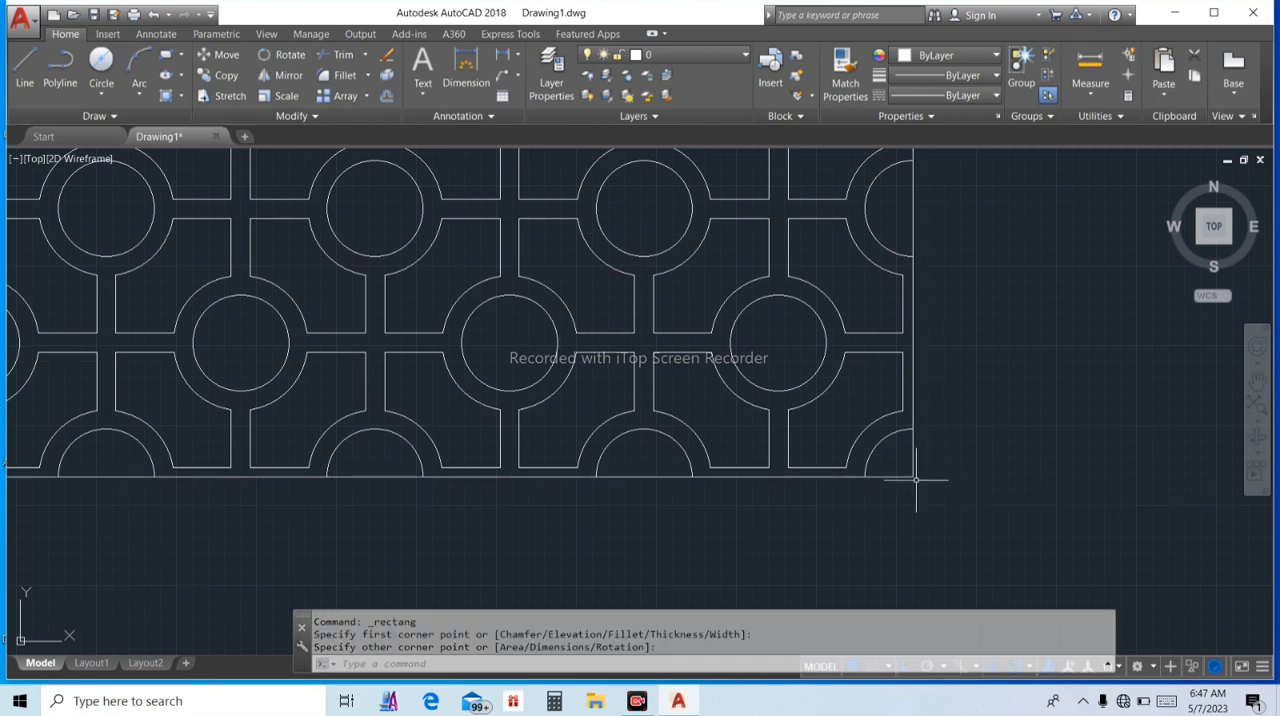
{"action": "key", "text": "Escape"}
{"action": "key", "text": "Escape"}
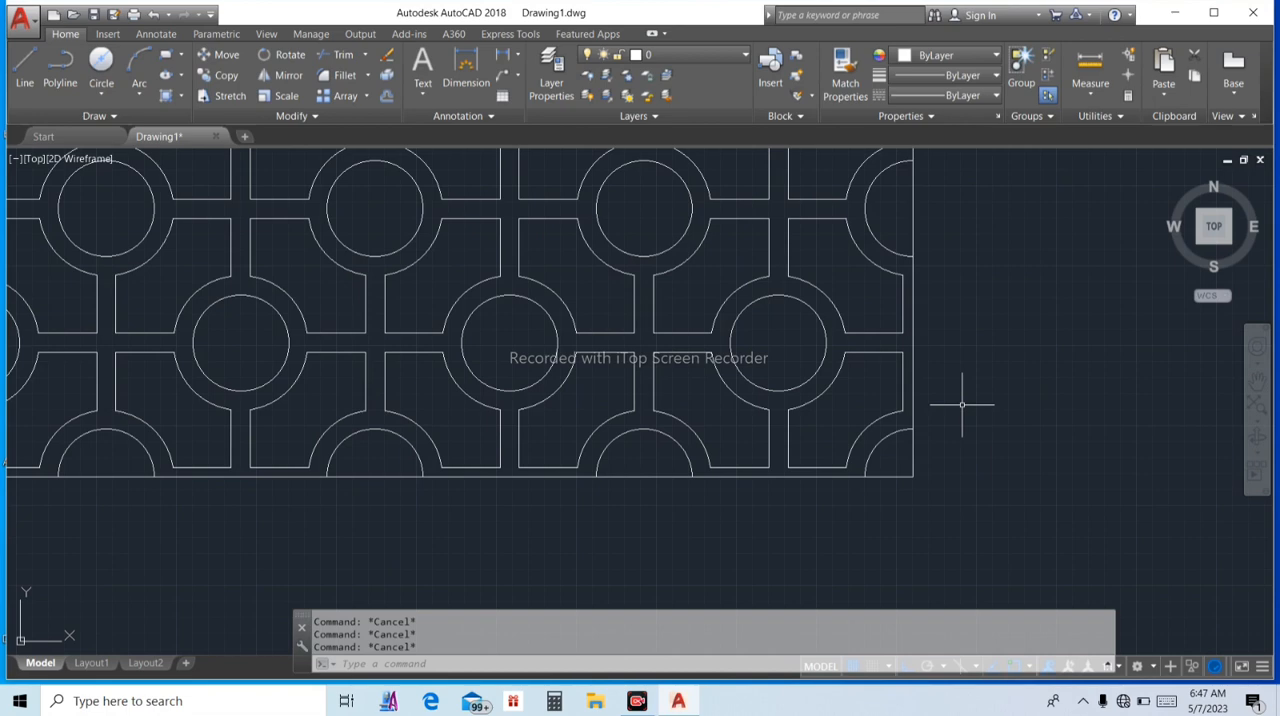
Offset the pattern's enclosing rectangle outward by 8 to form the outer frame
{"action": "type", "text": "o"}
{"action": "key", "text": "Return"}
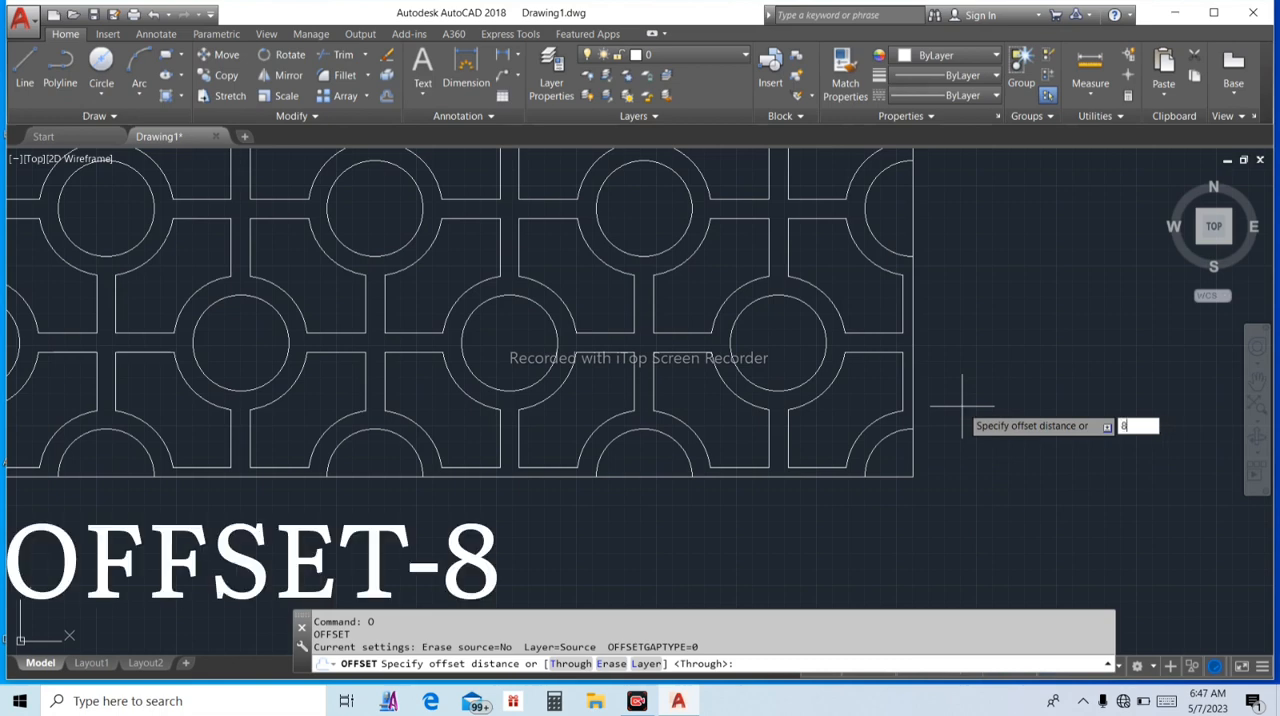
{"action": "key", "text": "Return"}
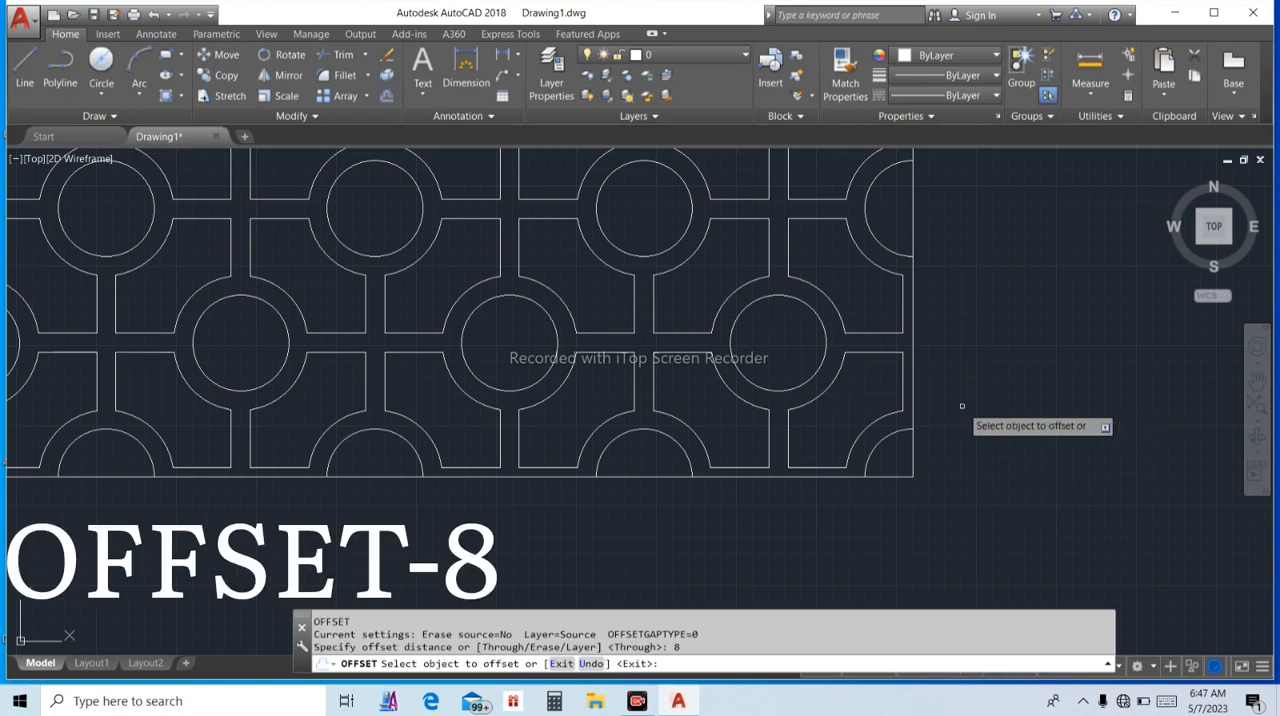
{"action": "left_click", "coordinate": [852, 474]}
{"action": "left_click", "coordinate": [848, 512]}
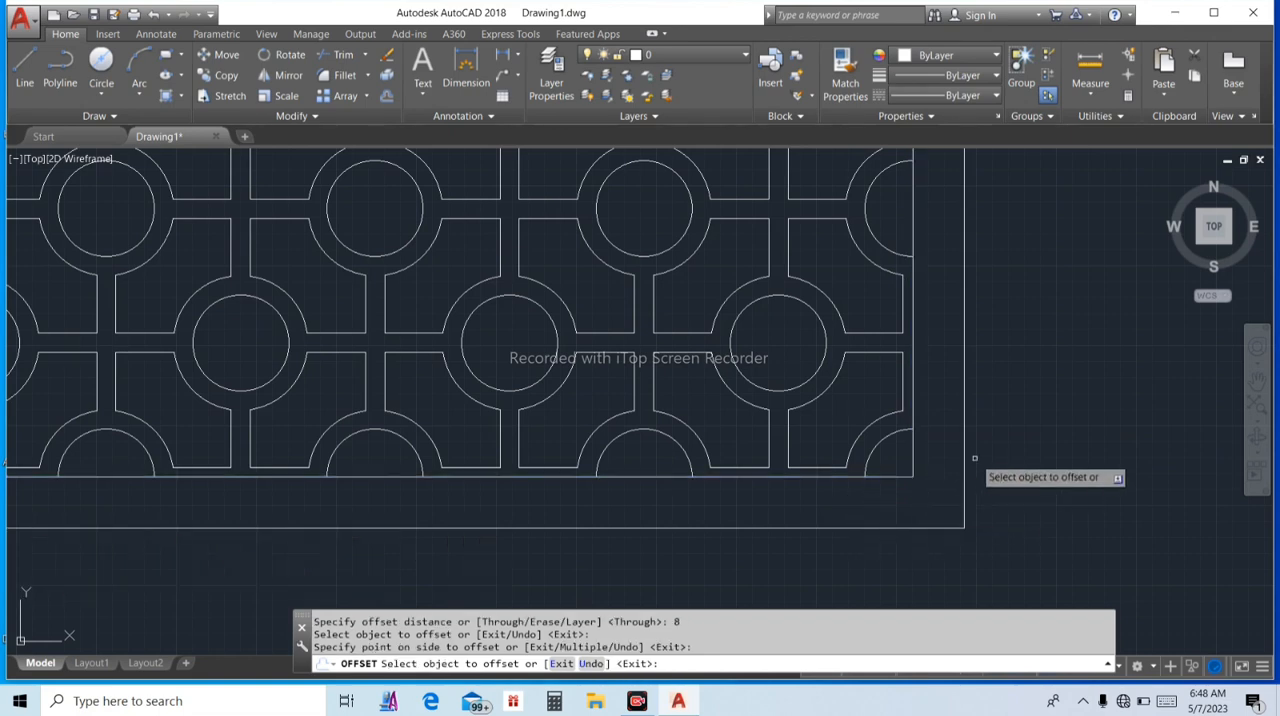
{"action": "scroll", "coordinate": [974, 458], "scroll_direction": "down", "scroll_amount": 5}
{"action": "key", "text": "Escape"}
{"action": "key", "text": "Escape"}
{"action": "key", "text": "Escape"}
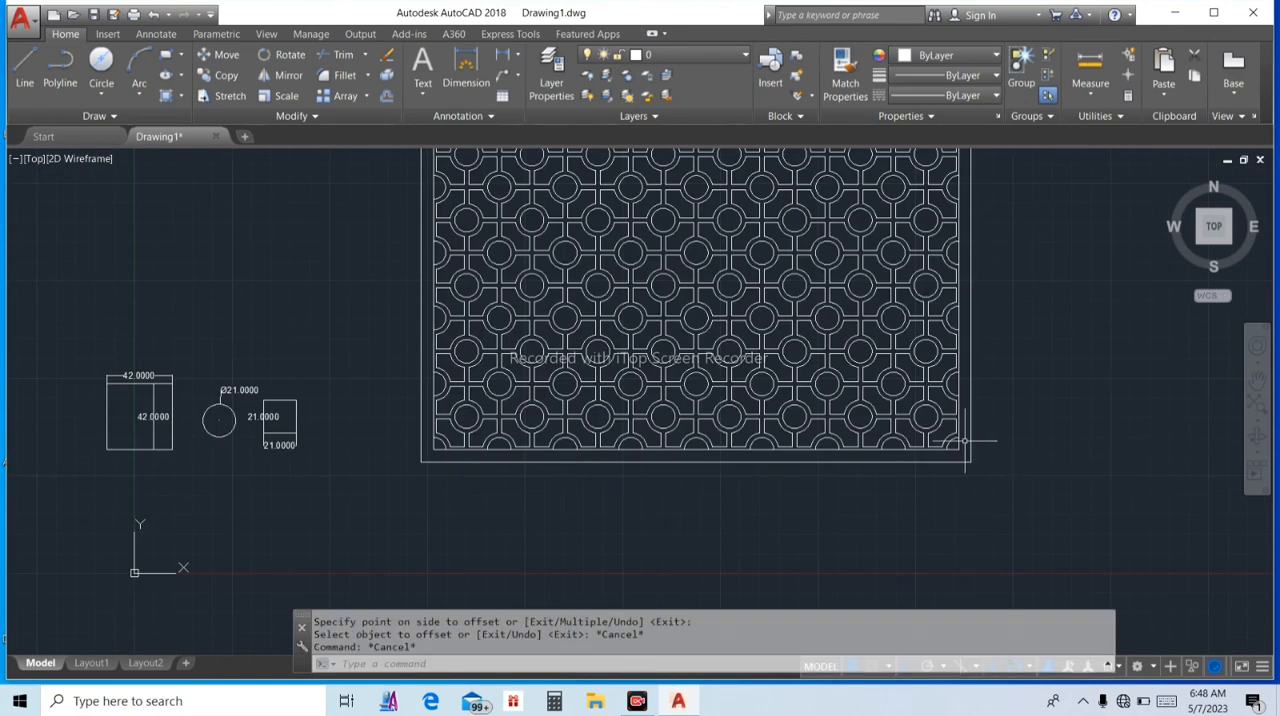
Trim the inner rectangle's segments between the half circles along the pattern's lower edge, using all objects as cutting edges
{"action": "scroll", "coordinate": [936, 450], "scroll_direction": "up", "scroll_amount": 5}
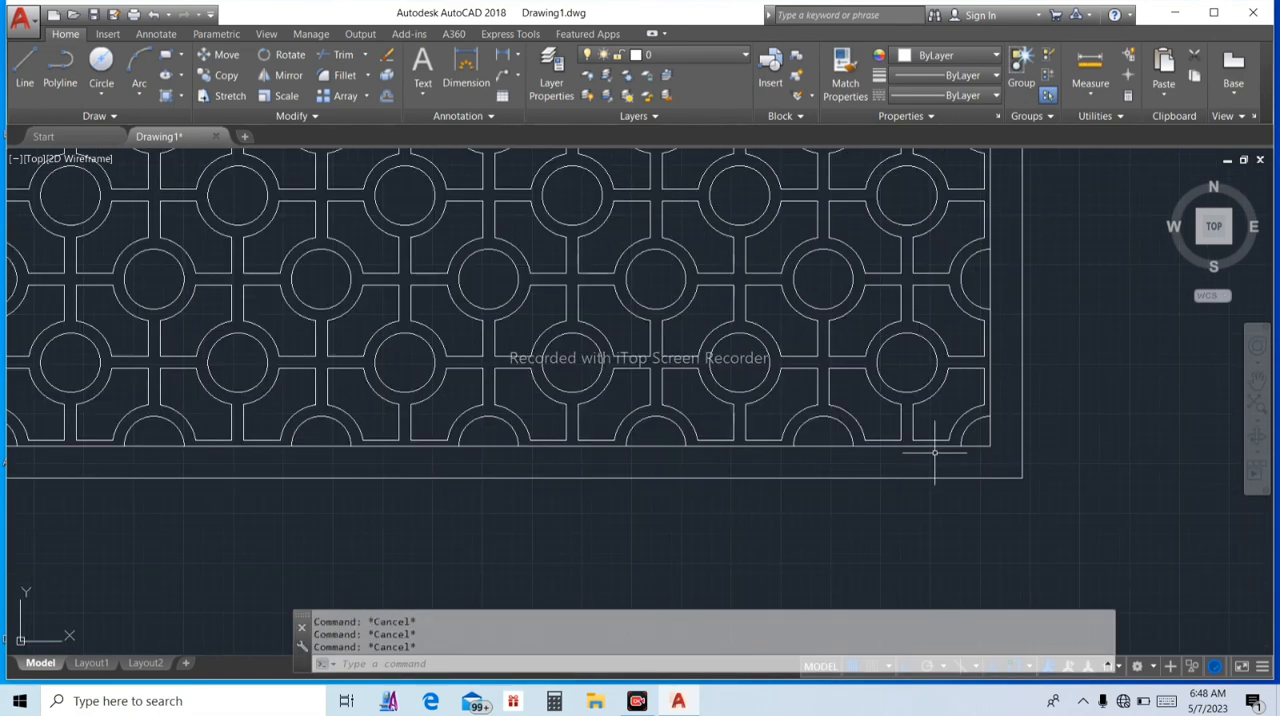
{"action": "type", "text": "t"}
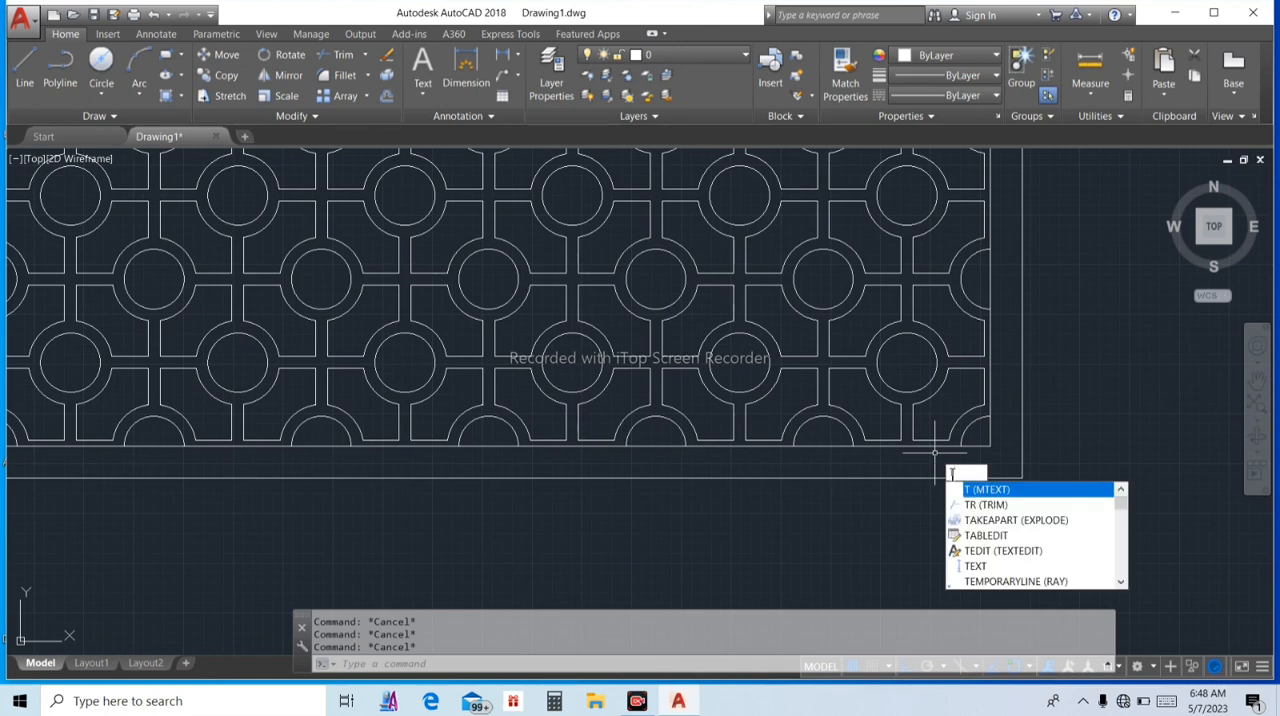
{"action": "type", "text": "r"}
{"action": "key", "text": "Return"}
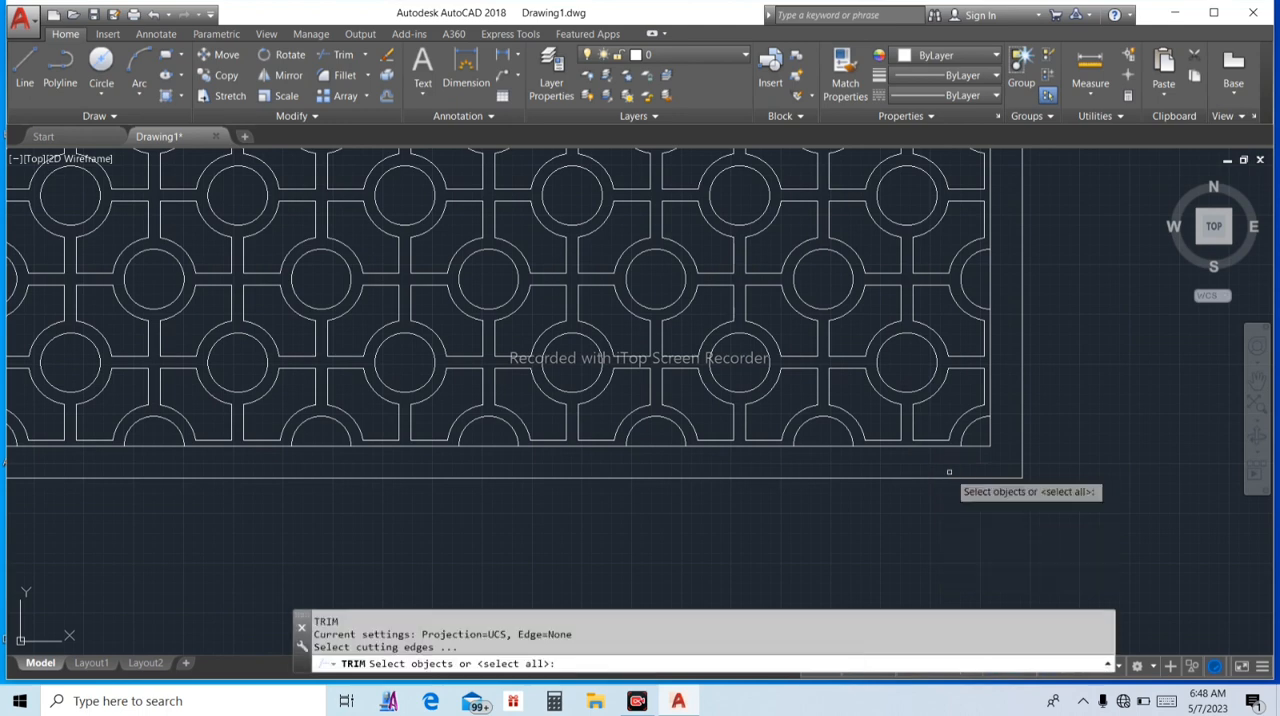
{"action": "key", "text": "Return"}
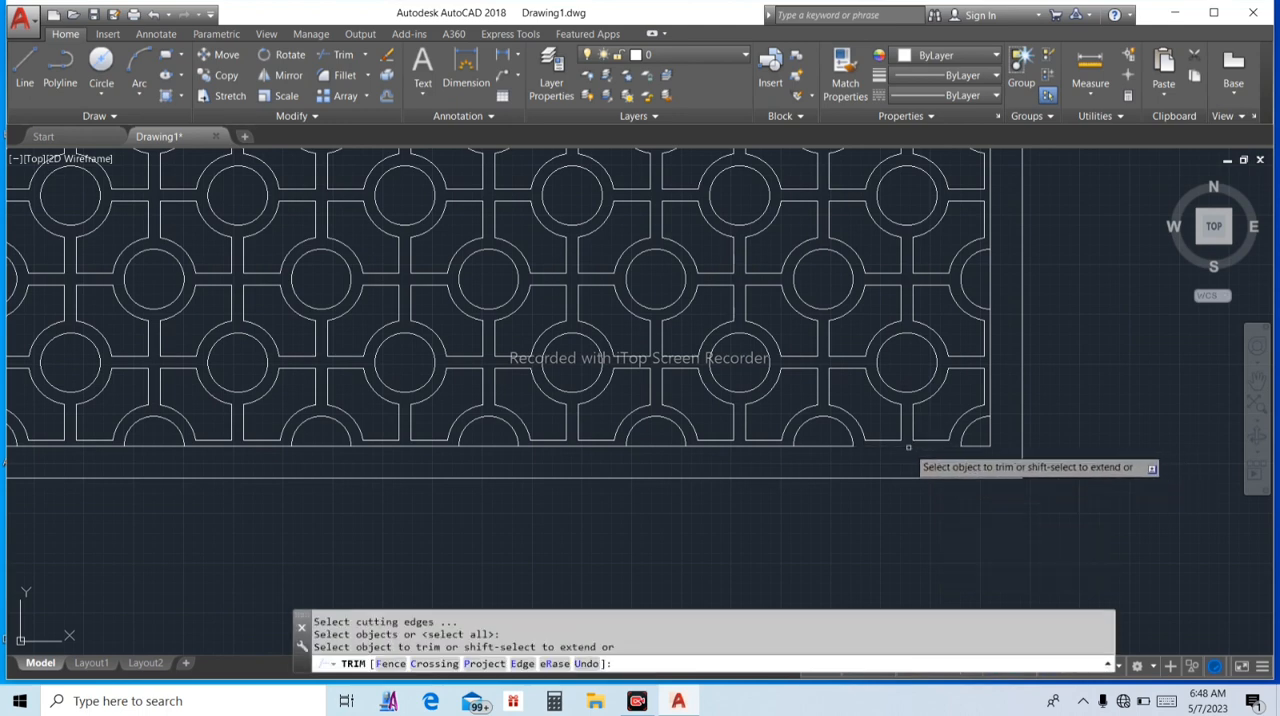
{"action": "left_click", "coordinate": [906, 447]}
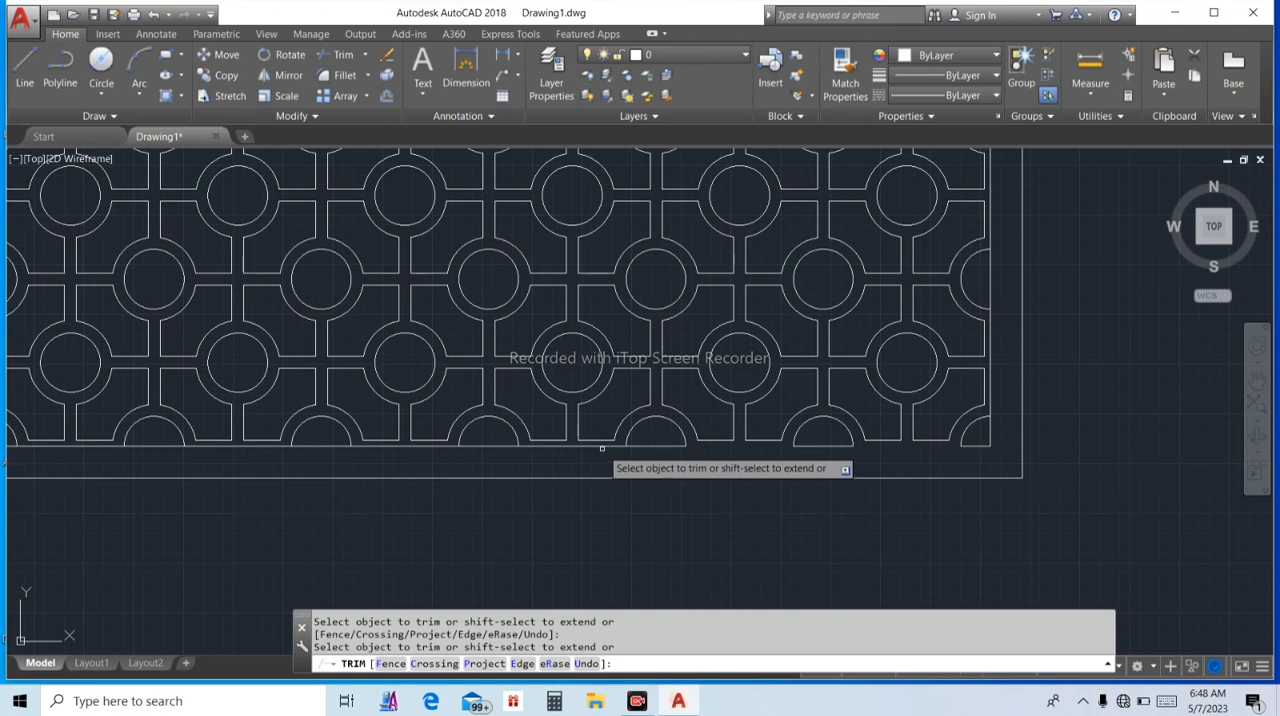
{"action": "scroll", "coordinate": [600, 450], "scroll_direction": "up", "scroll_amount": 4}
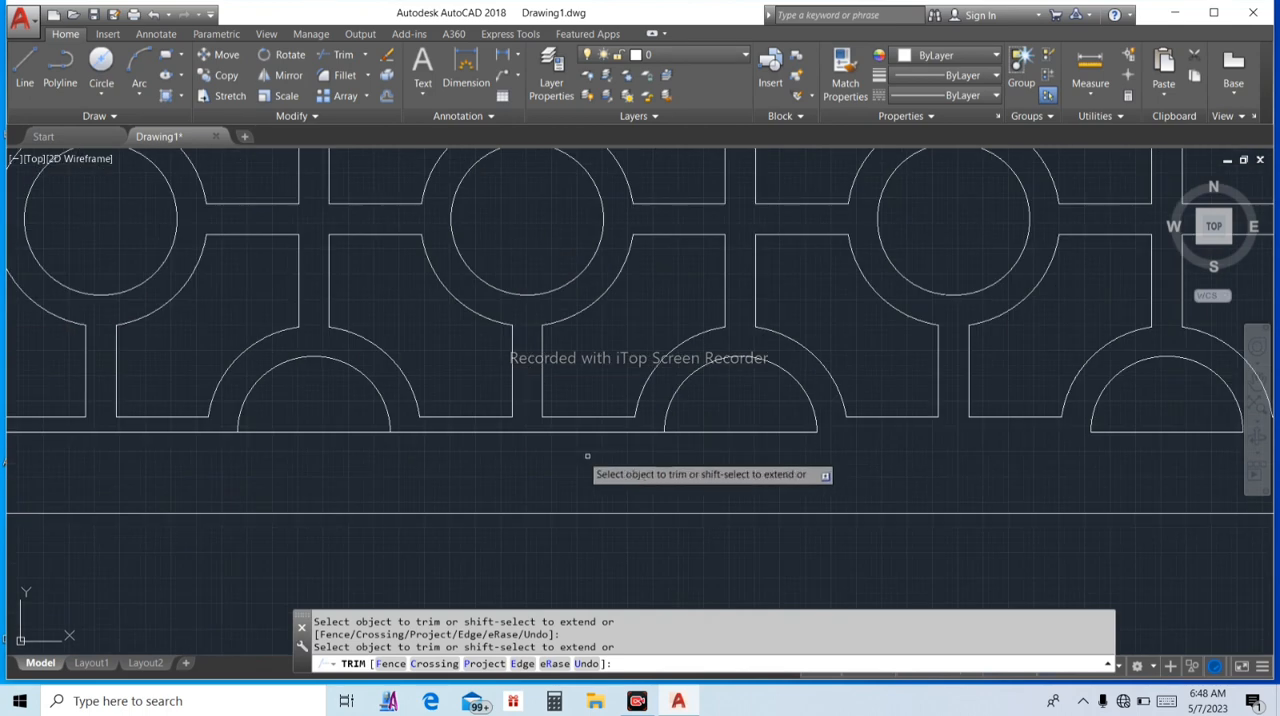
{"action": "left_click", "coordinate": [551, 433]}
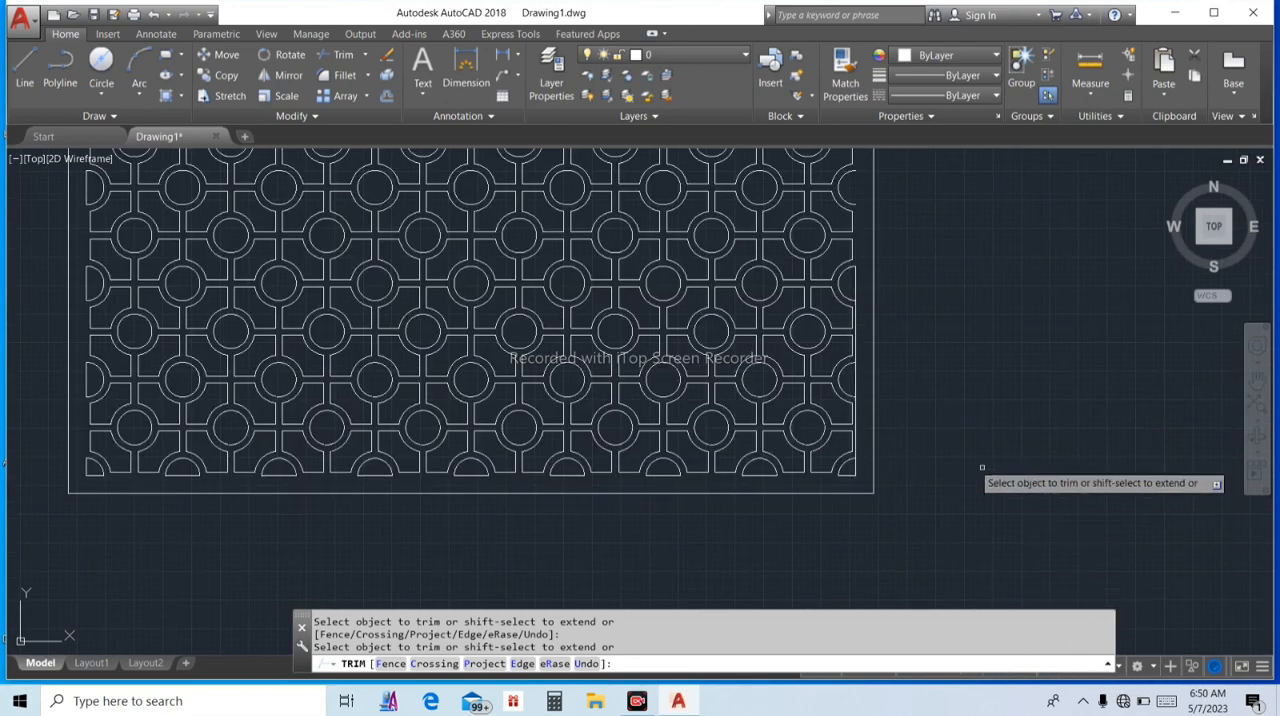
Trim the inner rectangle's remaining segments between the half circles on the right edge and finish trimming
{"action": "scroll", "coordinate": [877, 449], "scroll_direction": "up", "scroll_amount": 3}
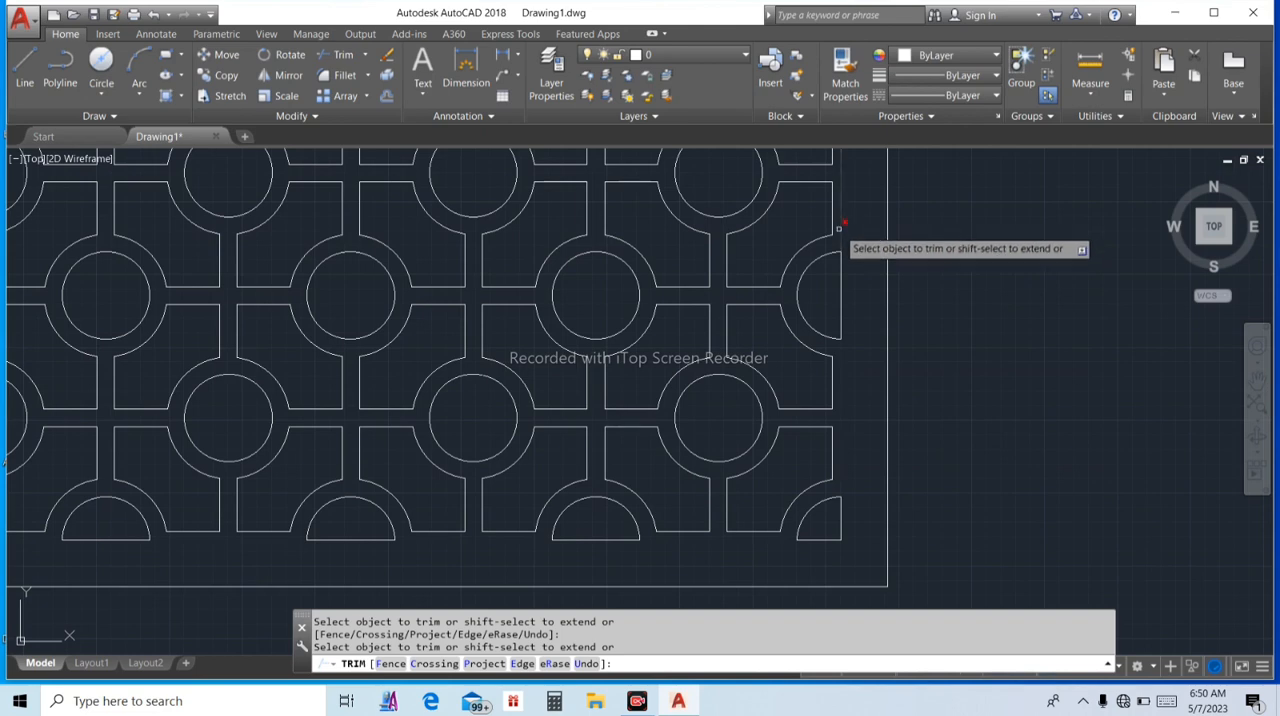
{"action": "scroll", "coordinate": [848, 224], "scroll_direction": "down", "scroll_amount": 4}
{"action": "scroll", "coordinate": [858, 226], "scroll_direction": "down", "scroll_amount": 2}
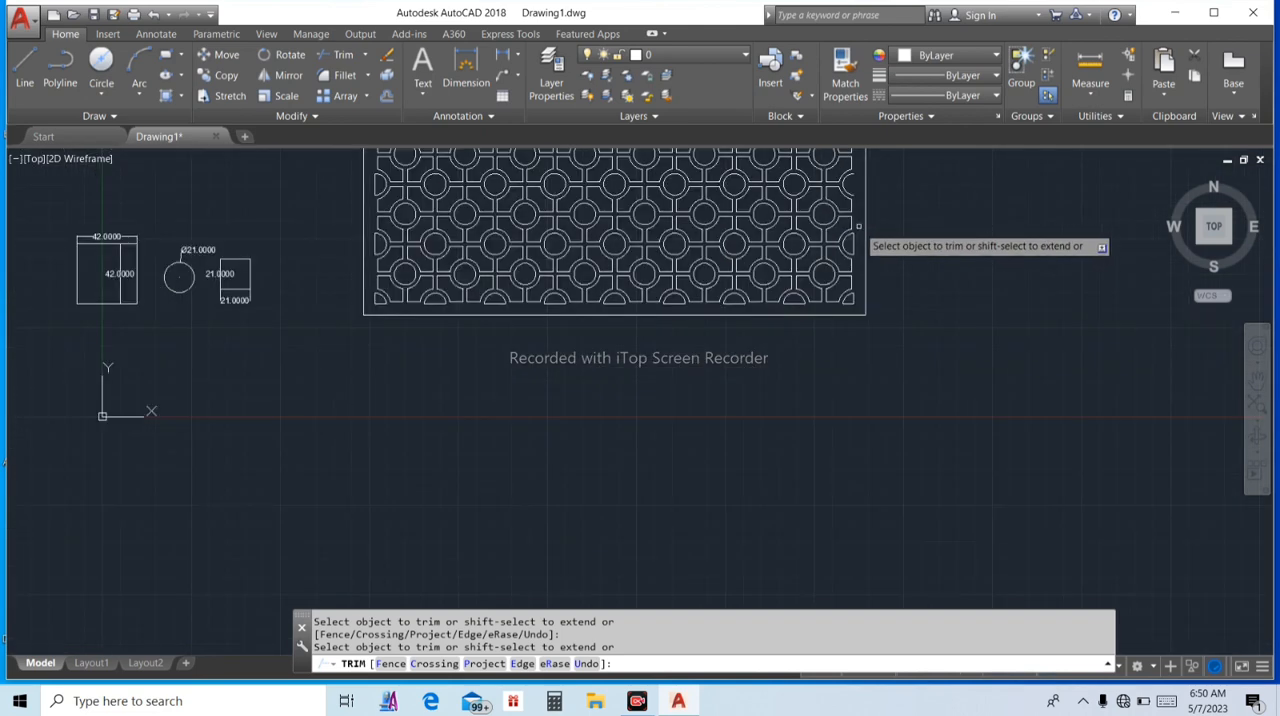
{"action": "scroll", "coordinate": [852, 242], "scroll_direction": "down", "scroll_amount": 2}
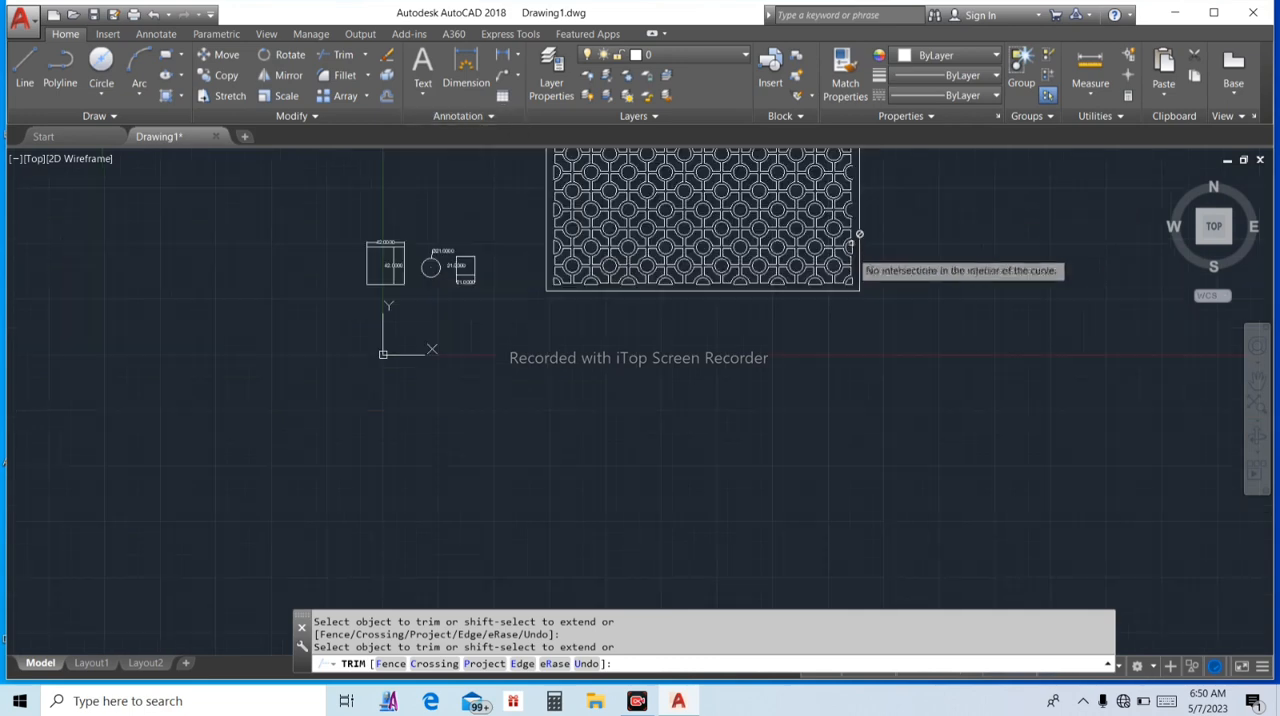
{"action": "scroll", "coordinate": [852, 222], "scroll_direction": "down", "scroll_amount": 2}
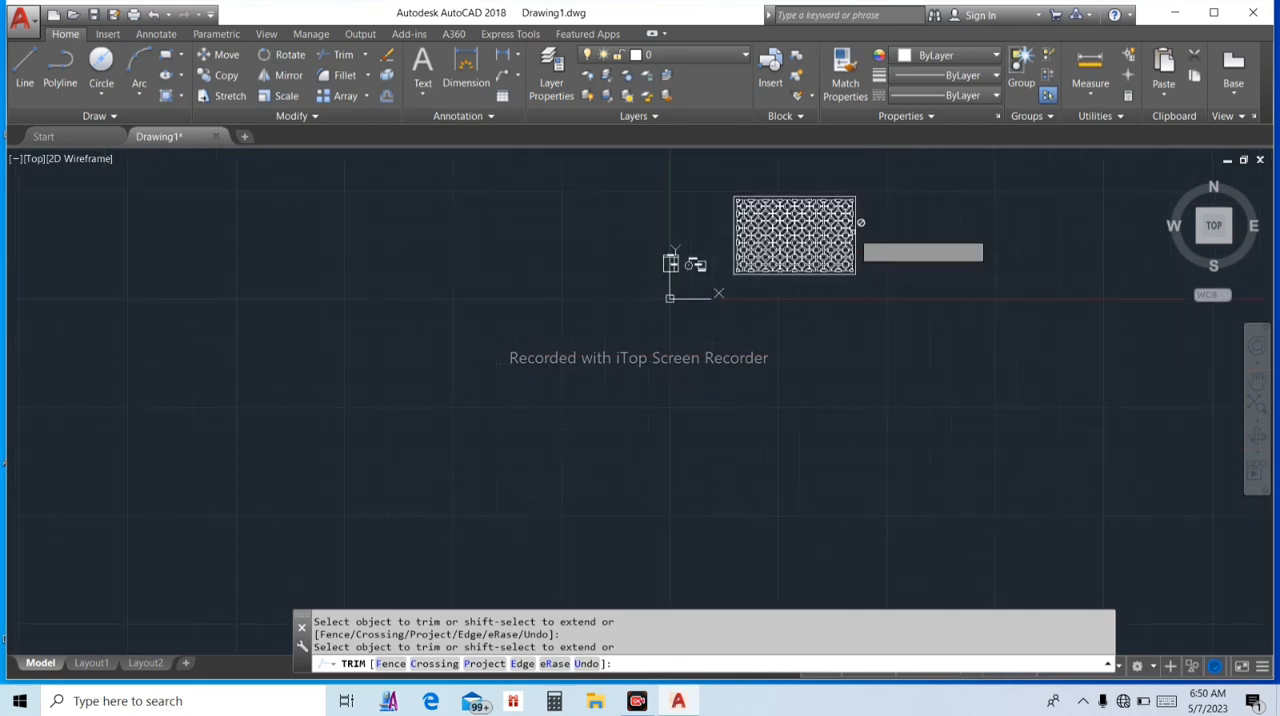
{"action": "scroll", "coordinate": [852, 231], "scroll_direction": "up", "scroll_amount": 4}
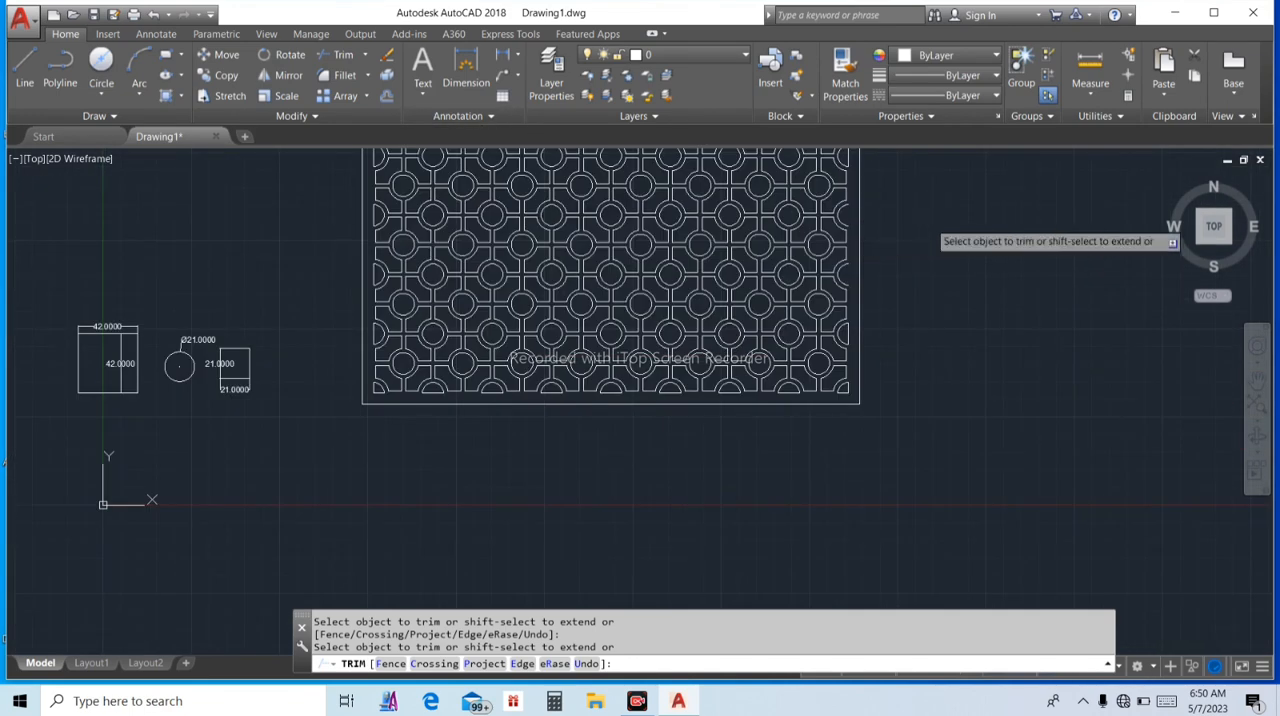
{"action": "key", "text": "Escape"}
{"action": "key", "text": "Escape"}
{"action": "key", "text": "Escape"}
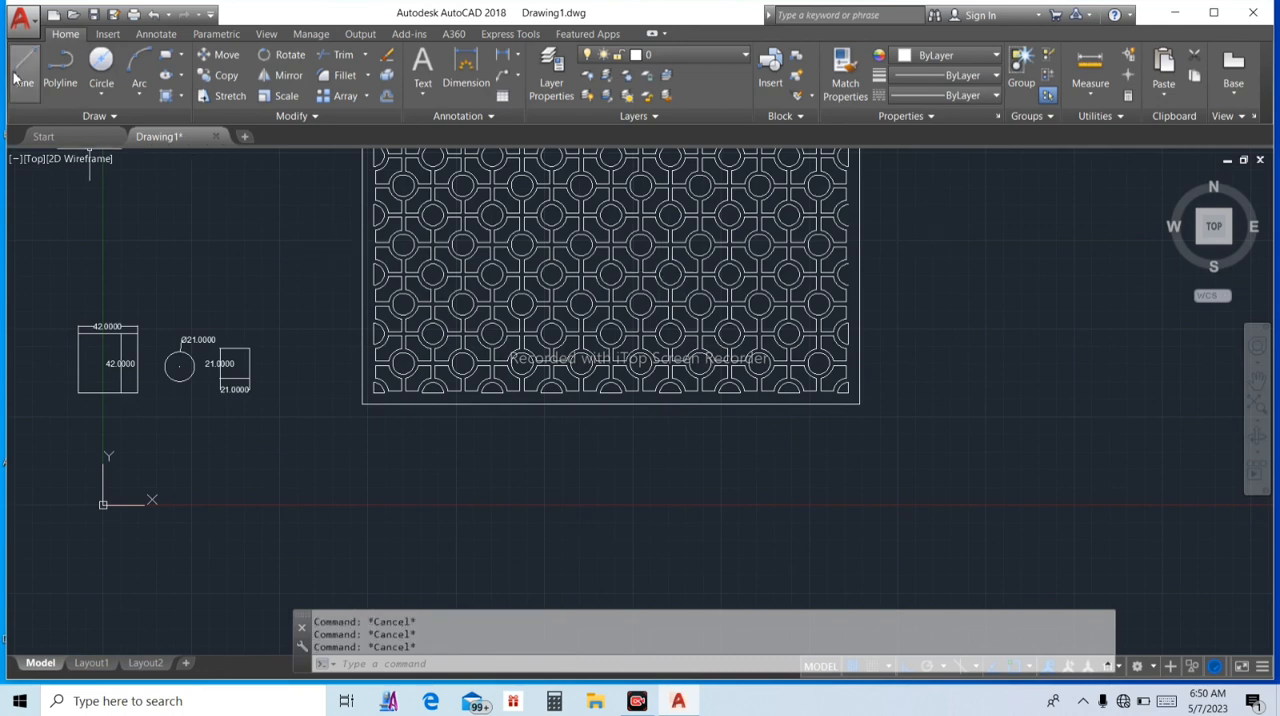
Close the two open half circles on the pattern's right edge with vertical lines 15 units long between their arc endpoints
{"action": "left_click", "coordinate": [24, 70]}
{"action": "scroll", "coordinate": [860, 205], "scroll_direction": "up", "scroll_amount": 4}
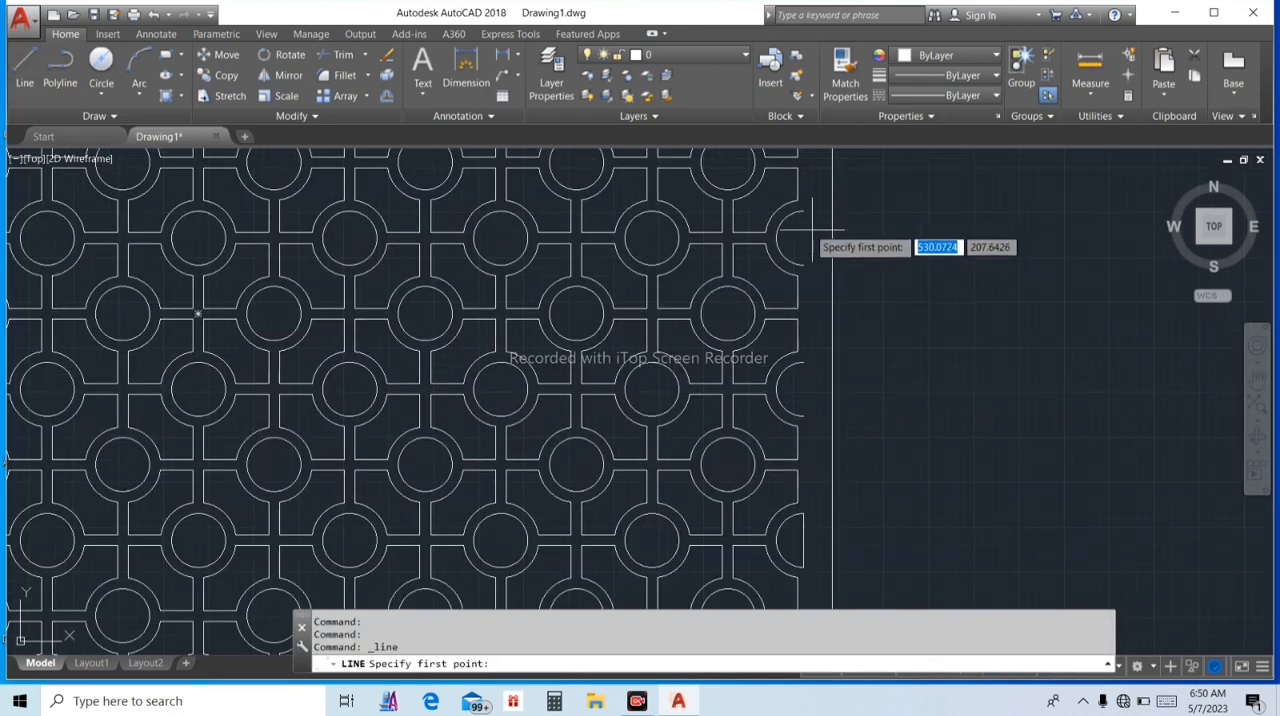
{"action": "left_click", "coordinate": [805, 210]}
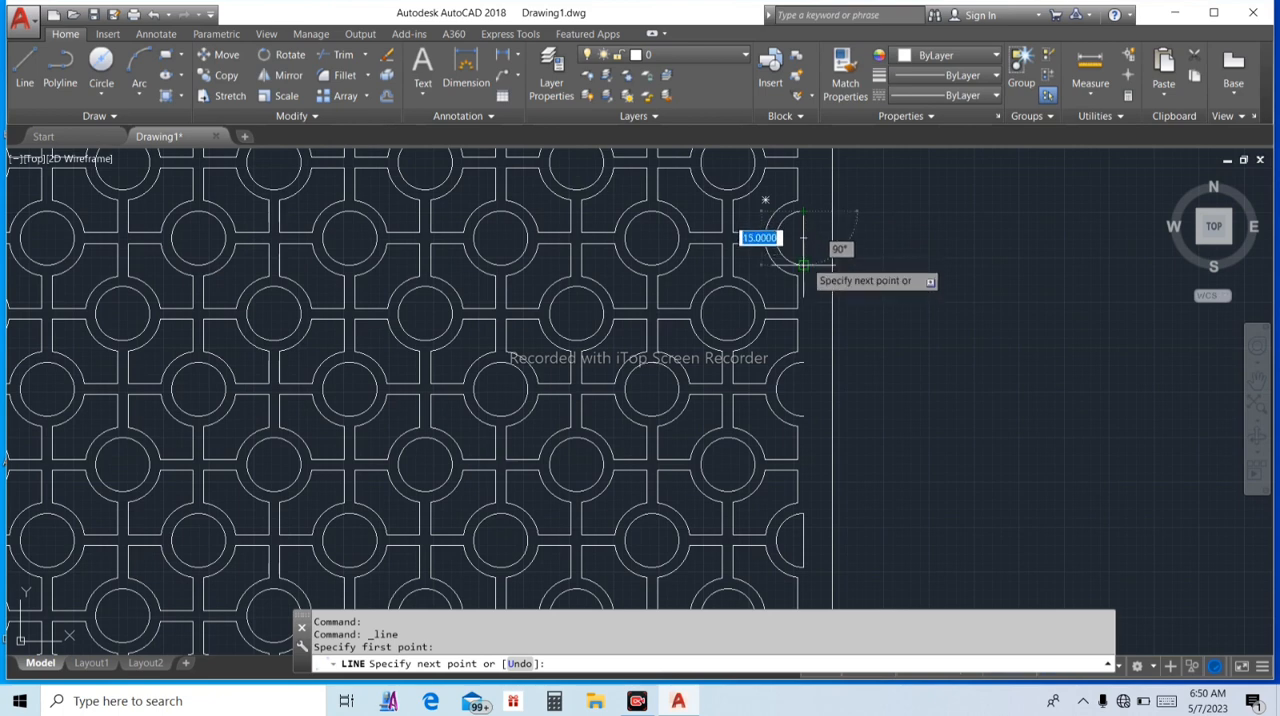
{"action": "key", "text": "Escape"}
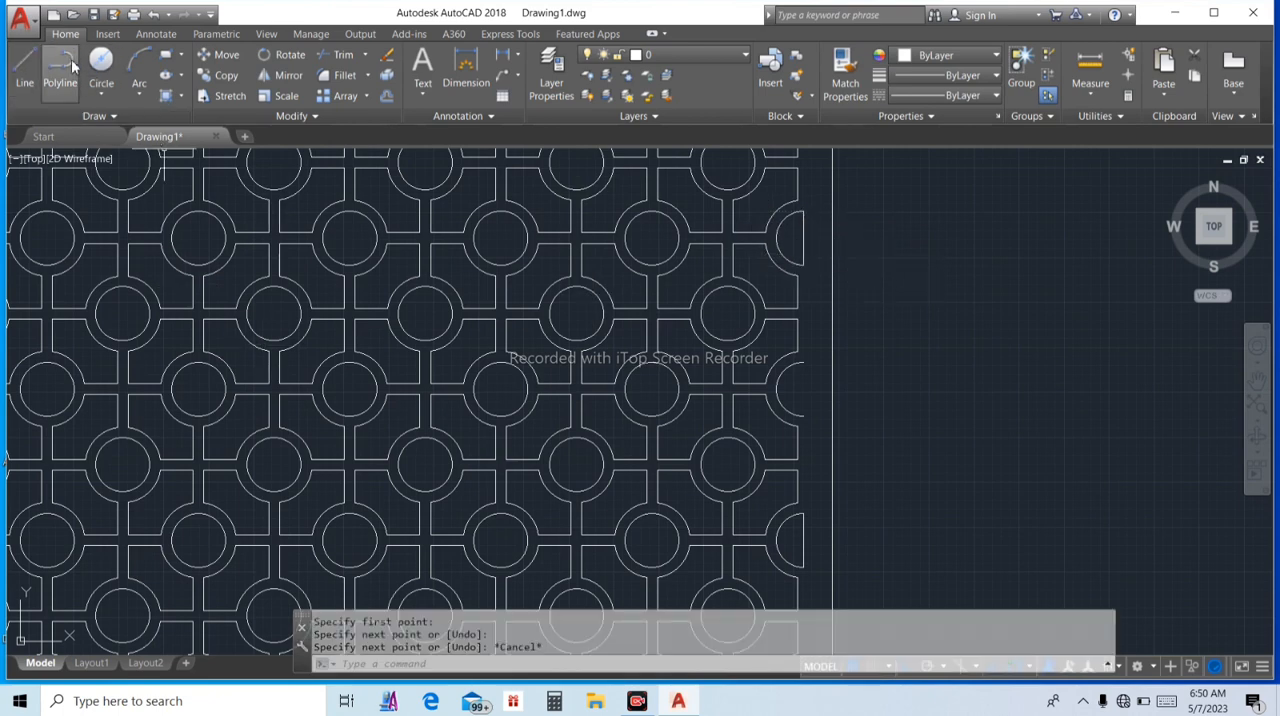
{"action": "left_click", "coordinate": [30, 66]}
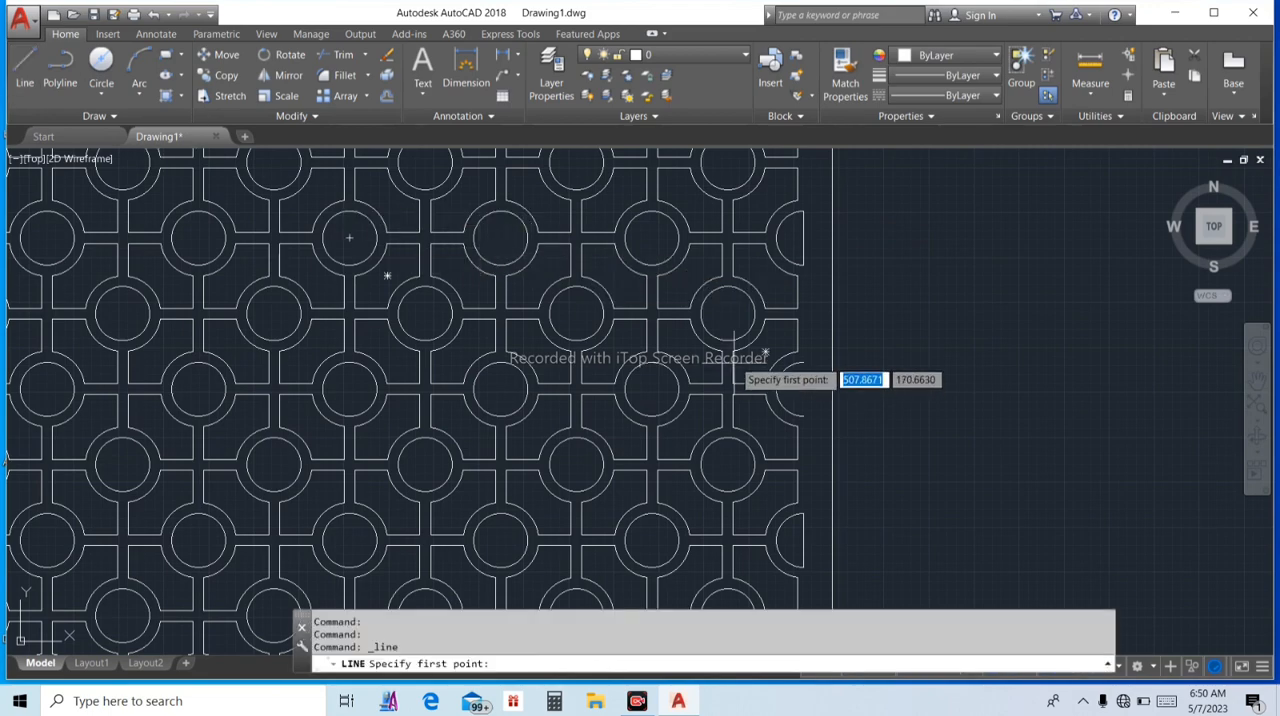
{"action": "left_click", "coordinate": [803, 362]}
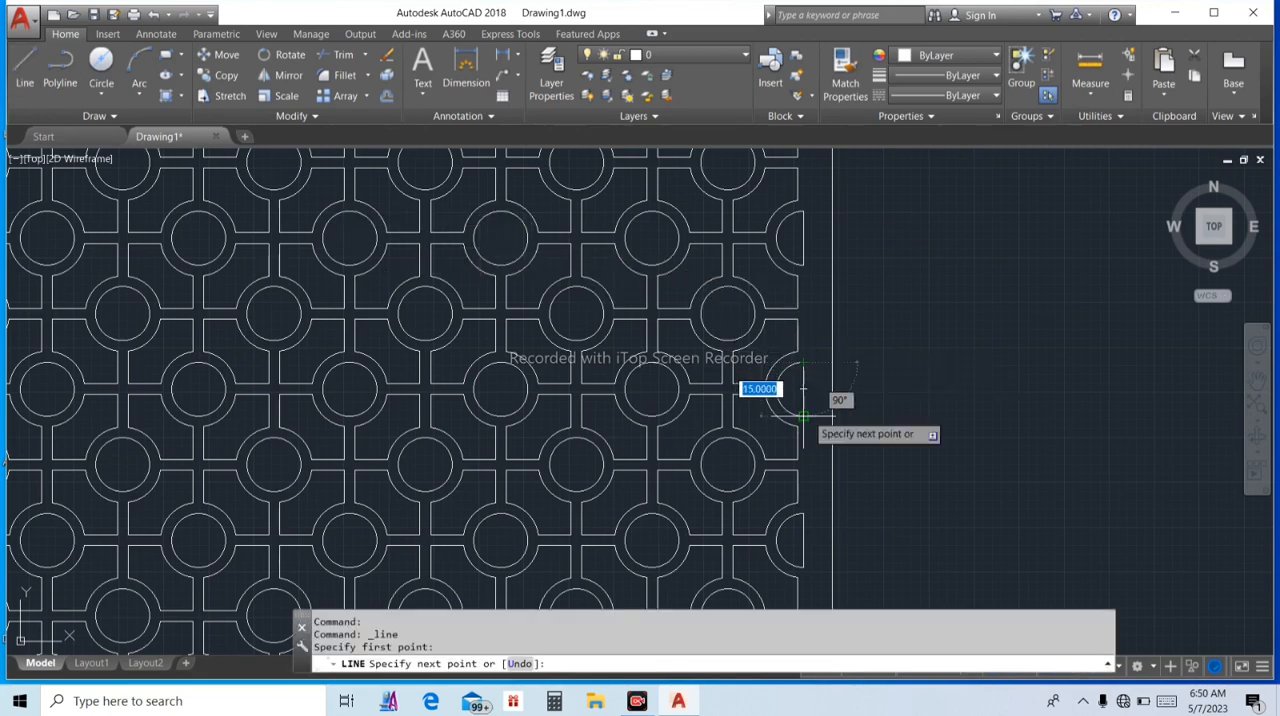
{"action": "key", "text": "Escape"}
{"action": "key", "text": "Escape"}
{"action": "key", "text": "Escape"}
{"action": "scroll", "coordinate": [846, 297], "scroll_direction": "down", "scroll_amount": 5}
{"action": "scroll", "coordinate": [846, 283], "scroll_direction": "up", "scroll_amount": 2}
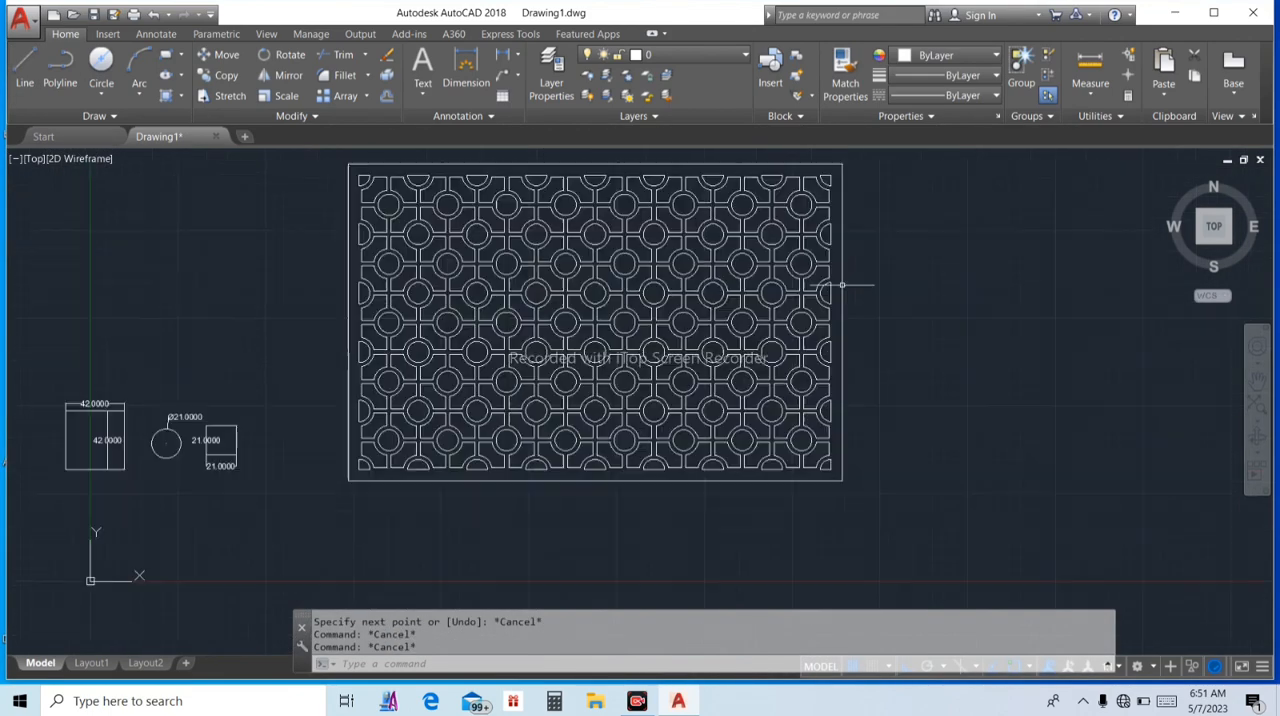